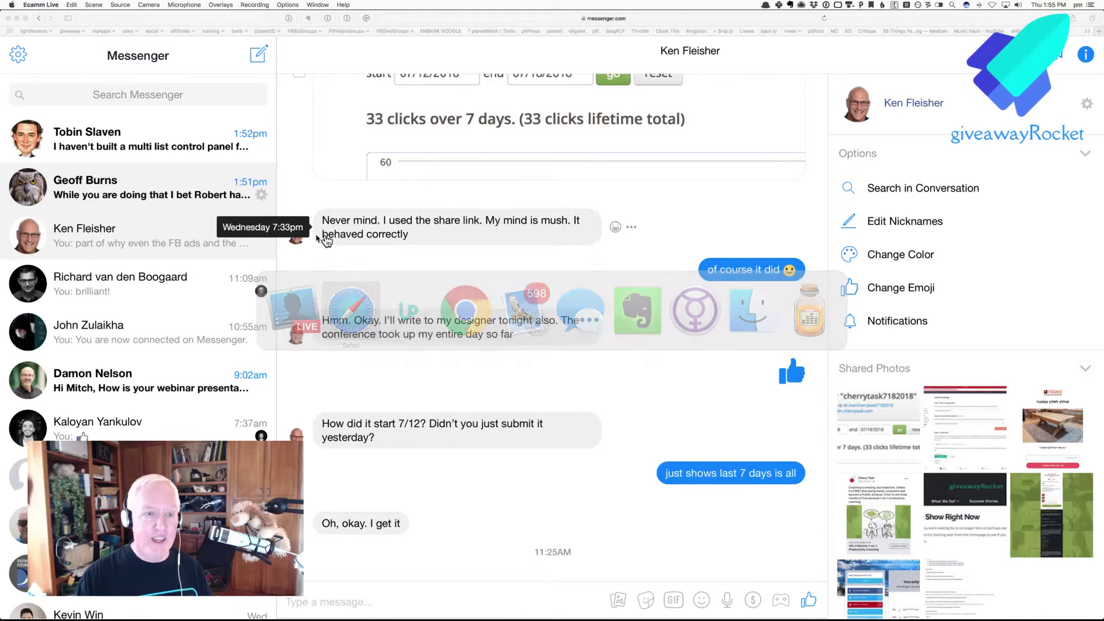
- Bring the UpViral Points page forward, showing 20 points per referred lead and 0 per visitor
{"action": "key", "text": "super+Tab"}
{"action": "key", "text": "super+Tab"}
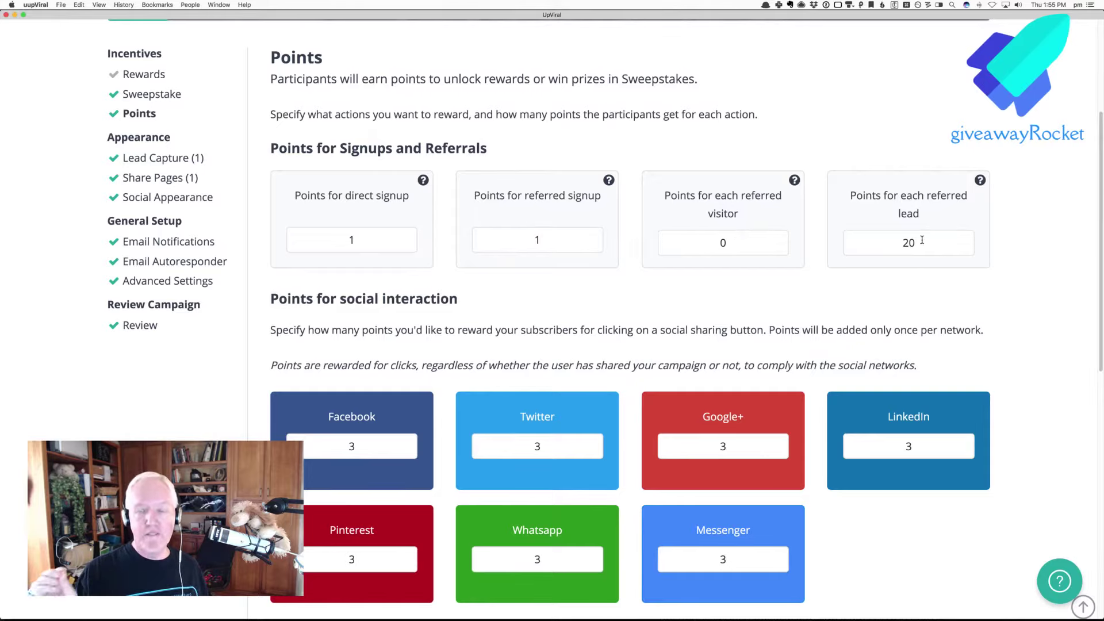
{"action": "scroll", "coordinate": [921, 240], "scroll_direction": "up", "scroll_amount": 5}
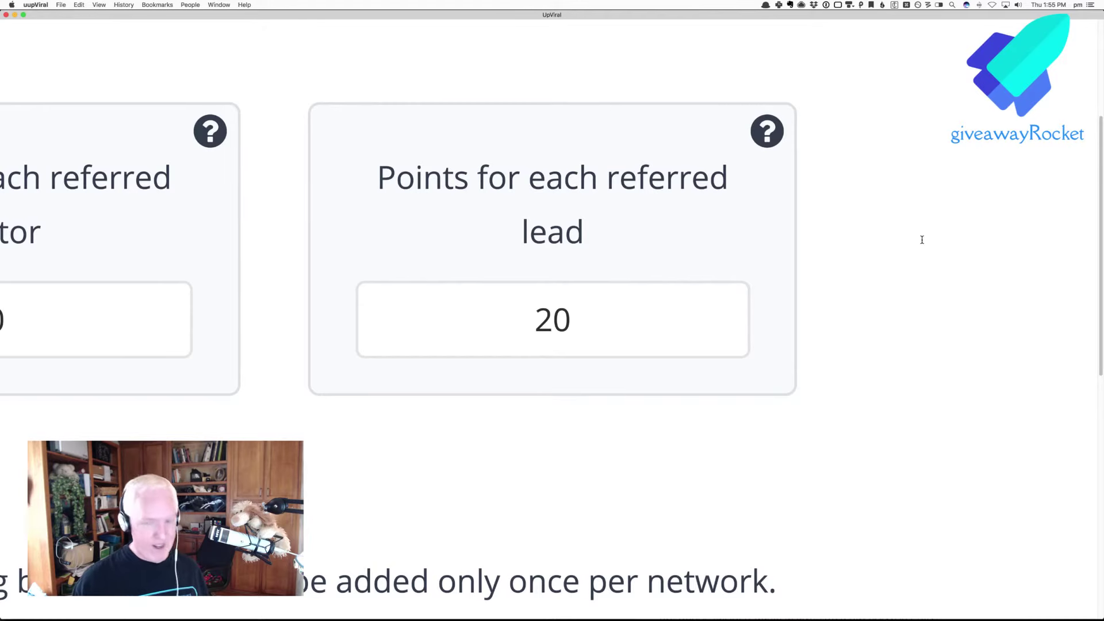
{"action": "scroll", "coordinate": [922, 240], "scroll_direction": "down", "scroll_amount": 5}
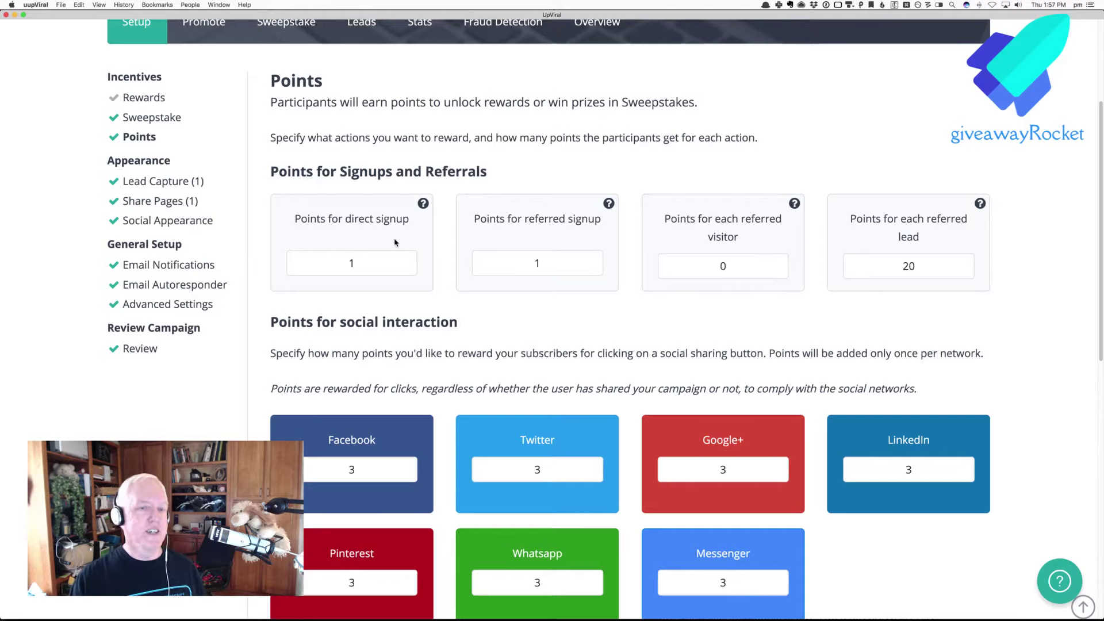
- Go to Rewards, then review the Email Autoresponder step's ActiveCampaign Master list and MasterListForm settings
{"action": "left_click", "coordinate": [163, 100]}
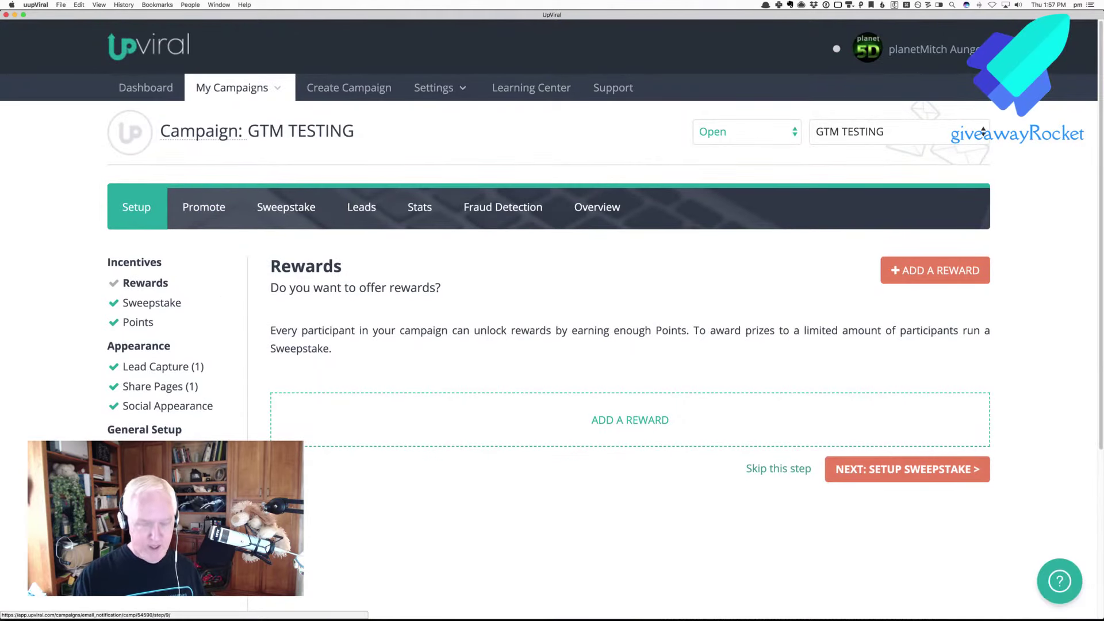
{"action": "left_click", "coordinate": [906, 469]}
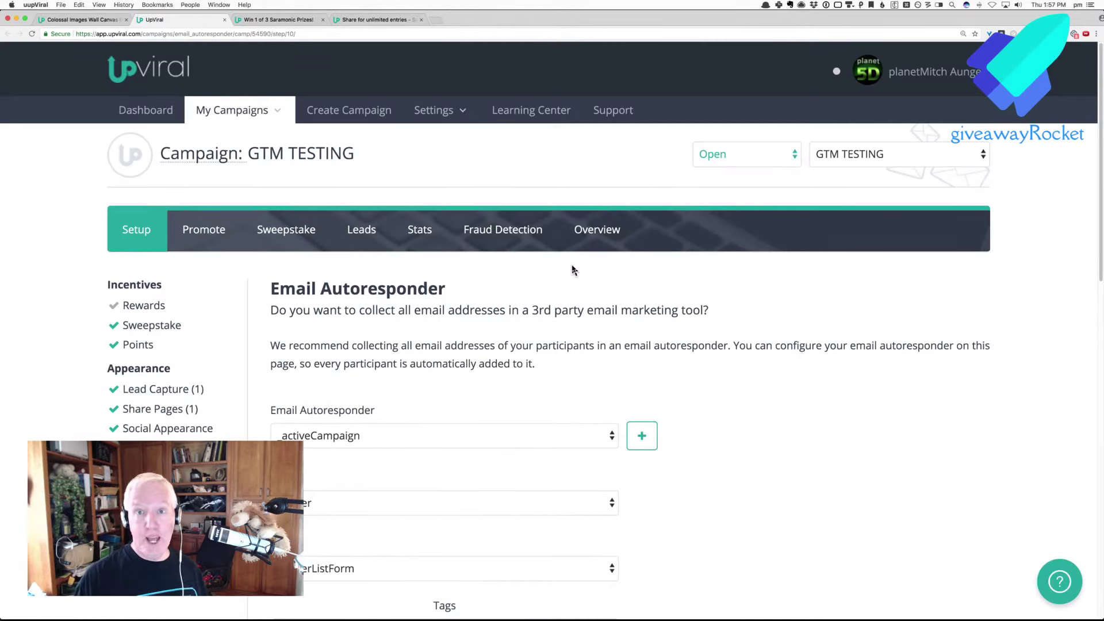
{"action": "scroll", "coordinate": [572, 270], "scroll_direction": "down", "scroll_amount": 5}
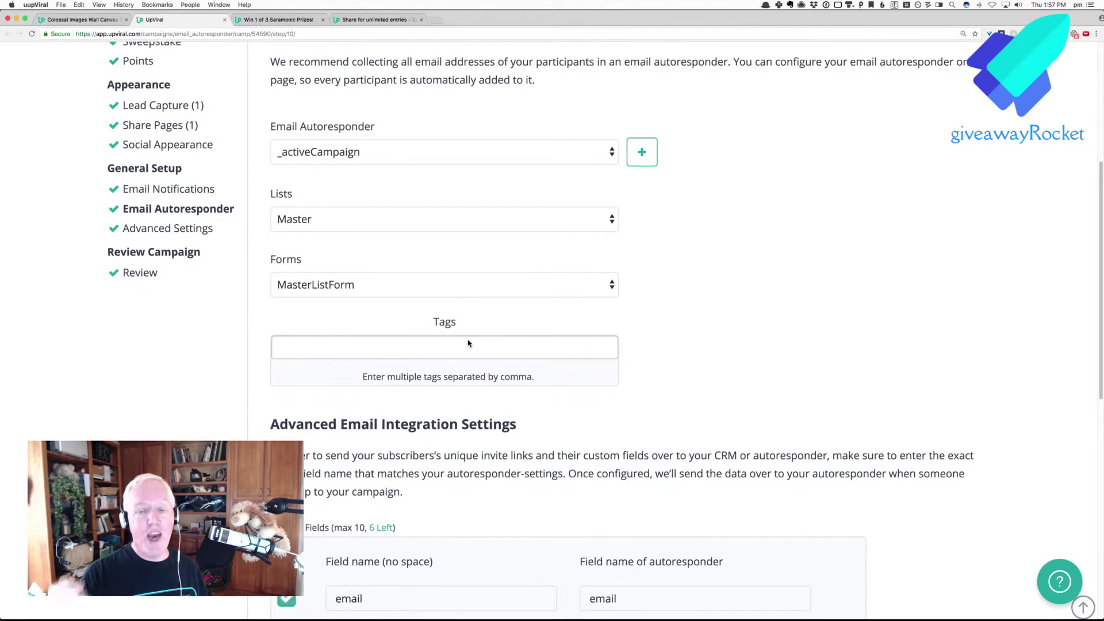
{"action": "scroll", "coordinate": [468, 340], "scroll_direction": "down", "scroll_amount": 6}
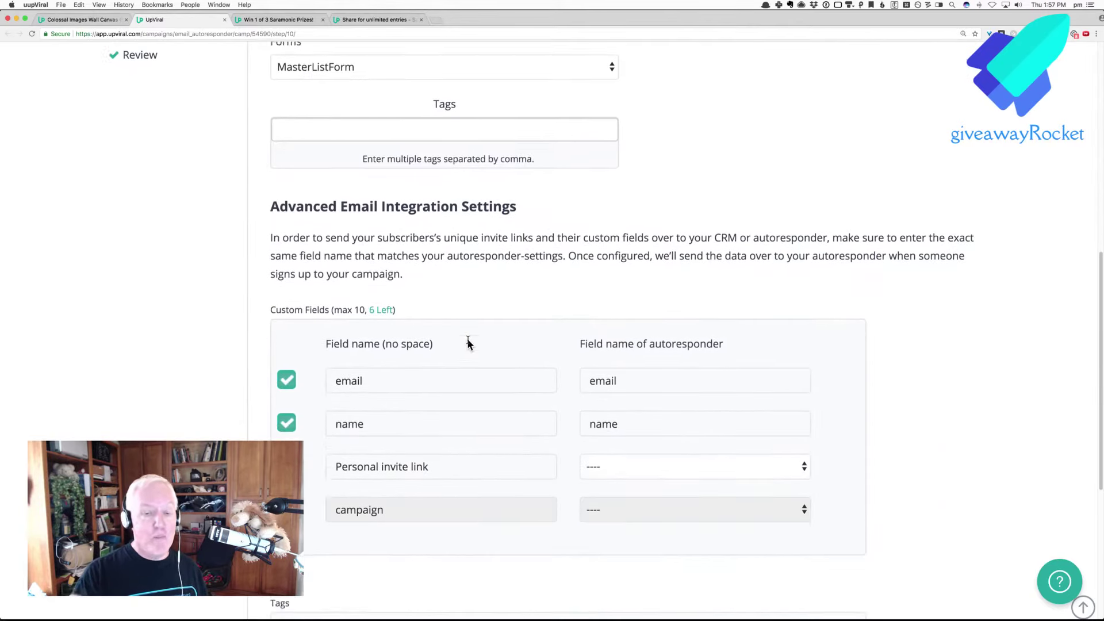
{"action": "scroll", "coordinate": [468, 345], "scroll_direction": "down", "scroll_amount": 1}
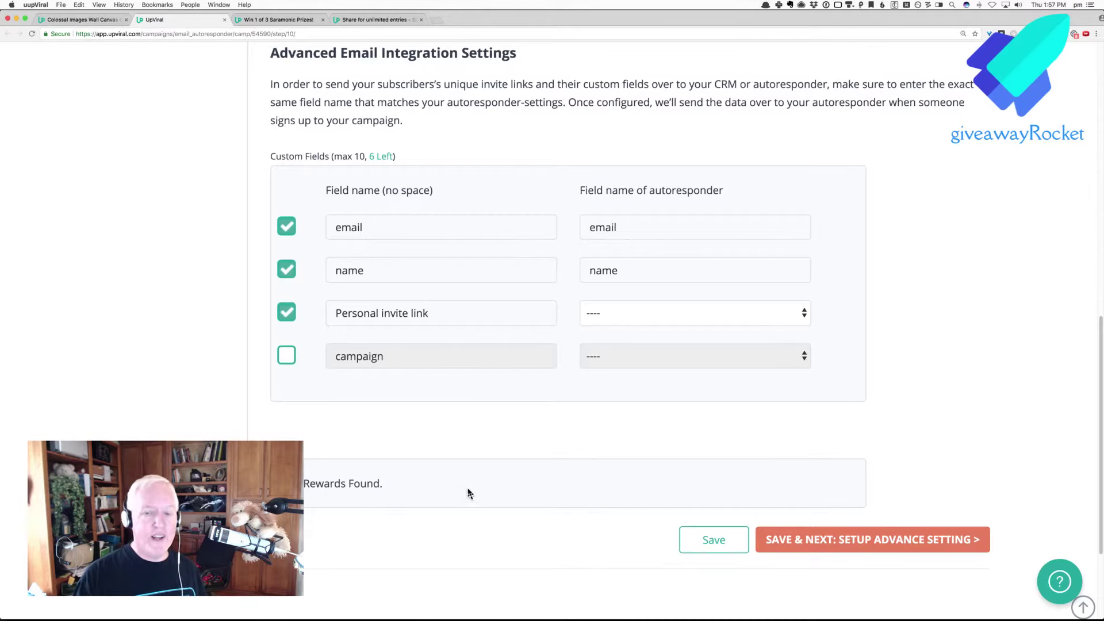
{"action": "scroll", "coordinate": [287, 216], "scroll_direction": "up", "scroll_amount": 4}
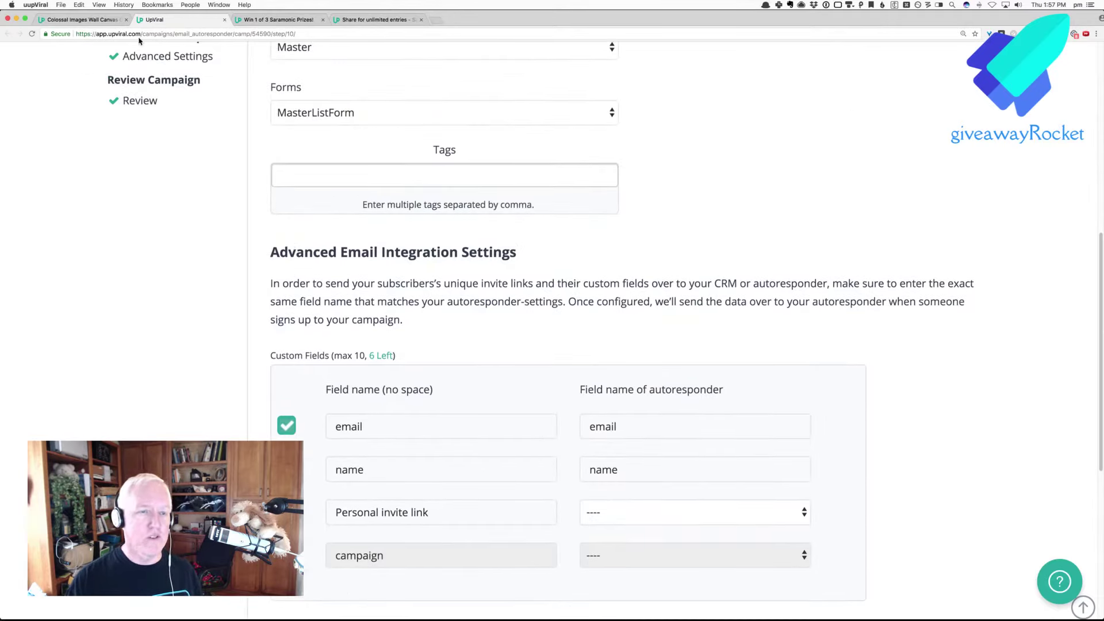
- Start a new reward named 'first referral' that unlocks at 21 points
{"action": "key", "text": "super+grave"}
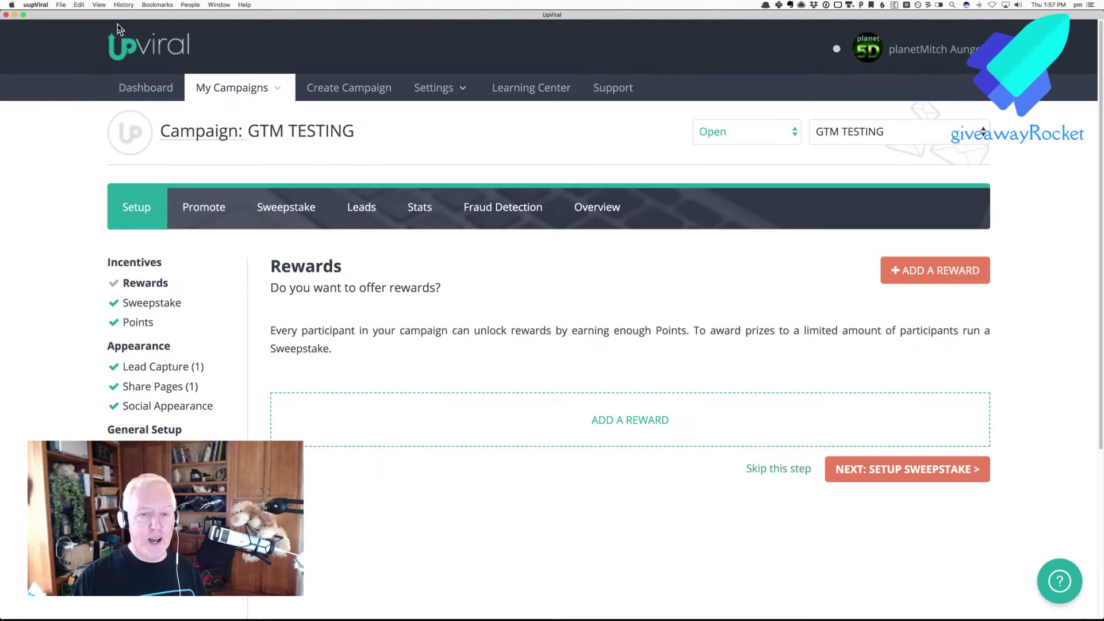
{"action": "left_click", "coordinate": [552, 411]}
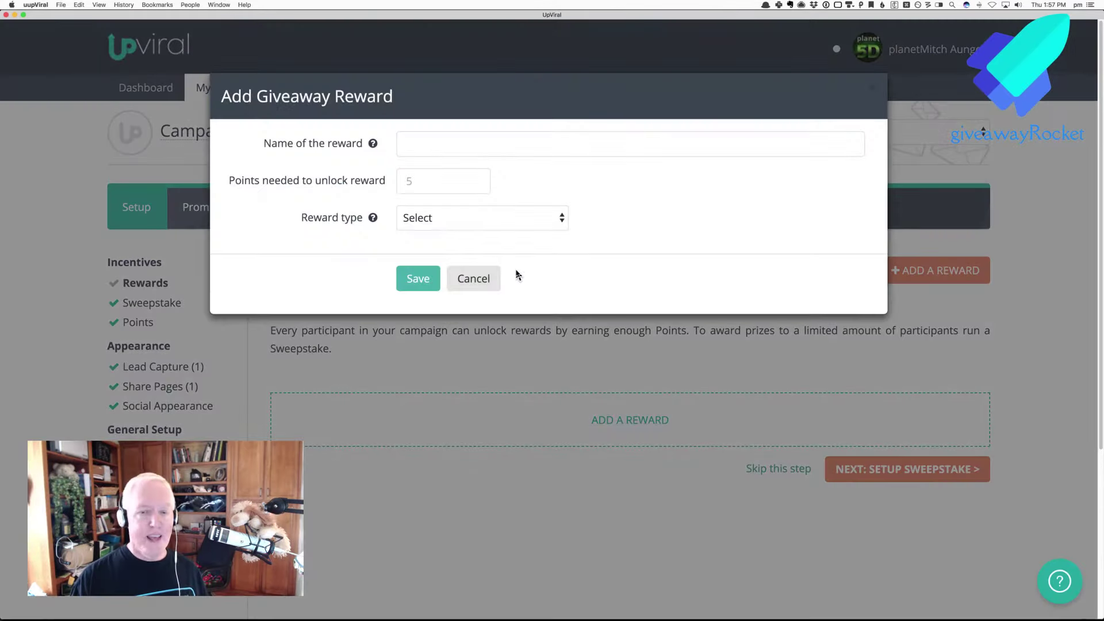
{"action": "left_click", "coordinate": [449, 146]}
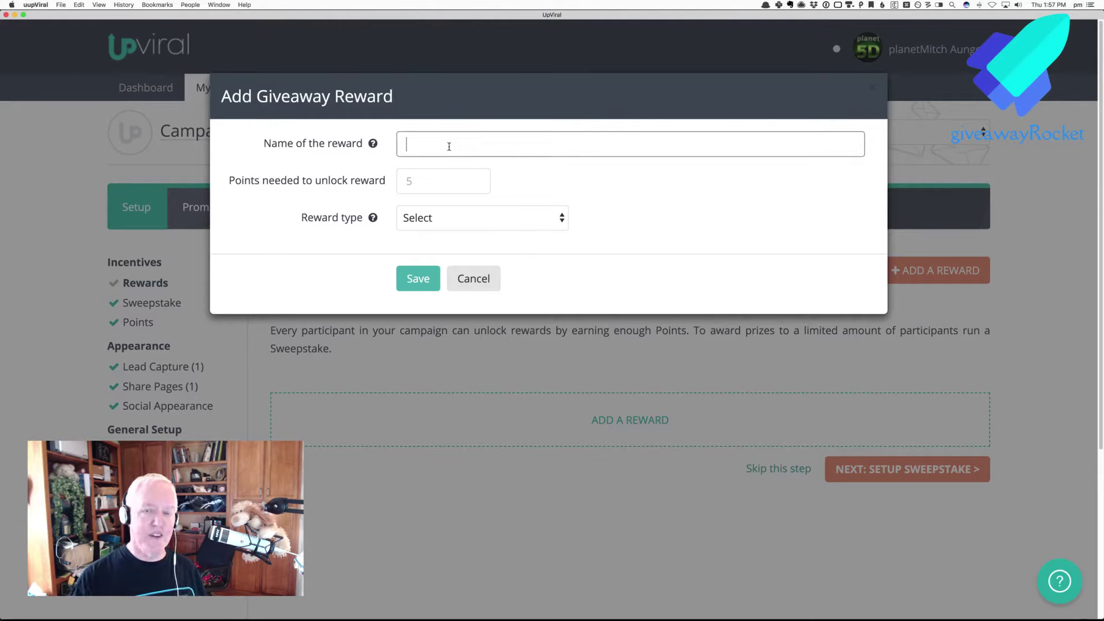
{"action": "type", "text": "fir"}
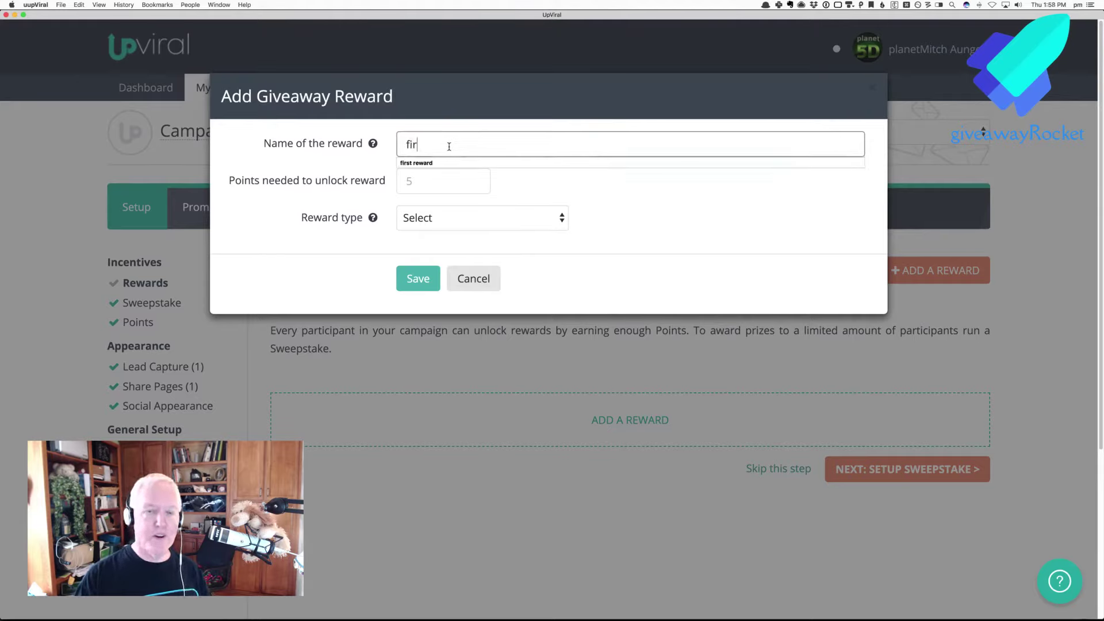
{"action": "type", "text": "st ref"}
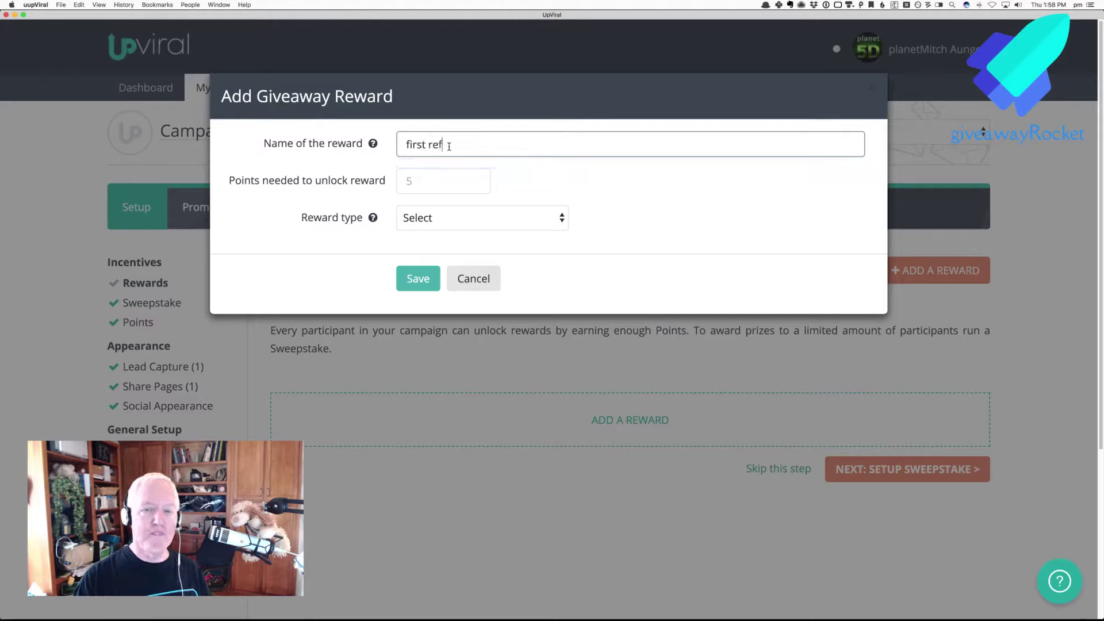
{"action": "type", "text": "erral"}
{"action": "key", "text": "Tab"}
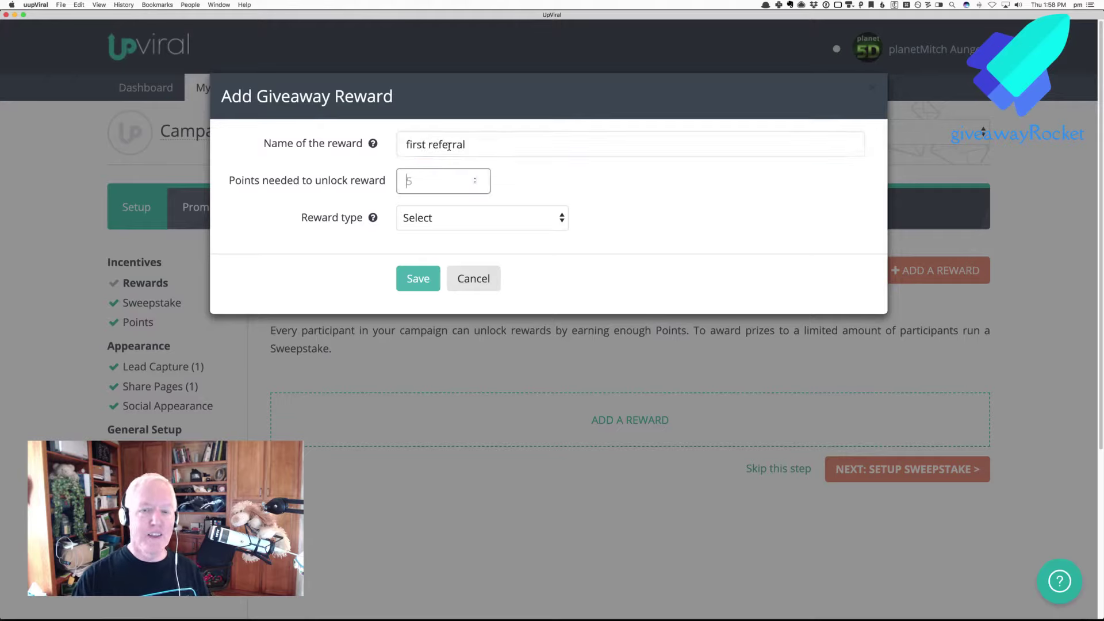
{"action": "type", "text": "21"}
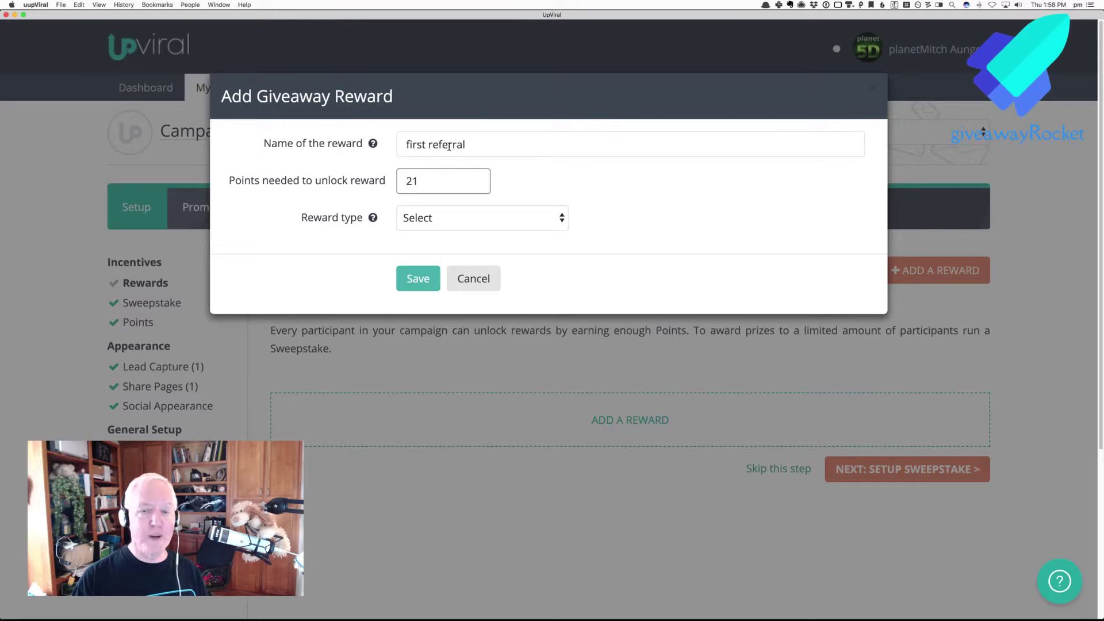
- Set the first referral reward's type to Other and save it
{"action": "key", "text": "Tab"}
{"action": "key", "text": "space"}
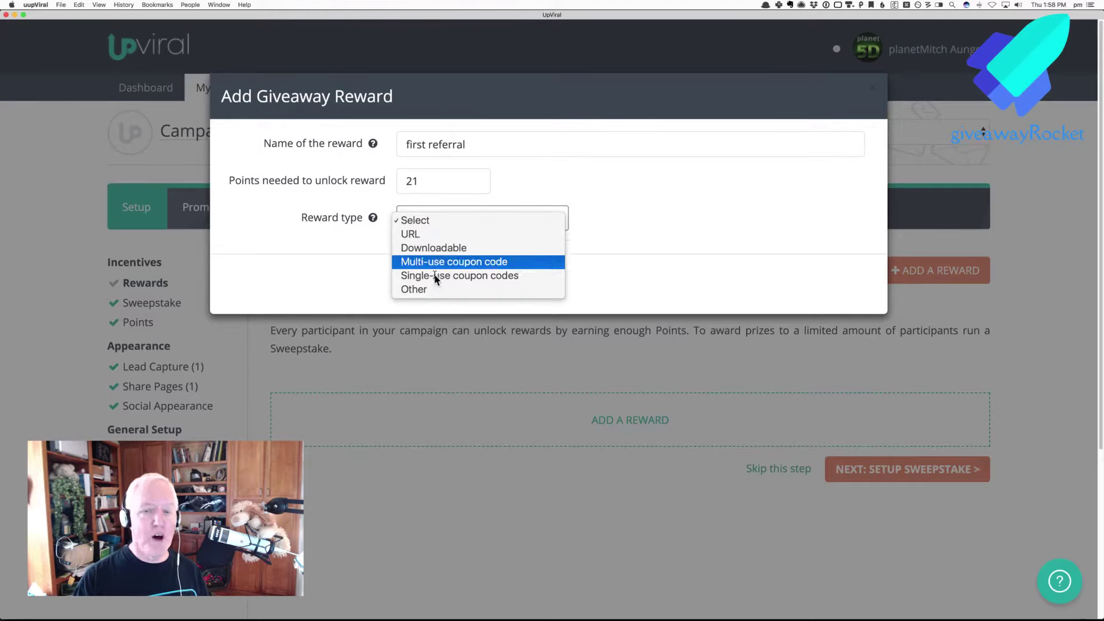
{"action": "left_click", "coordinate": [432, 290]}
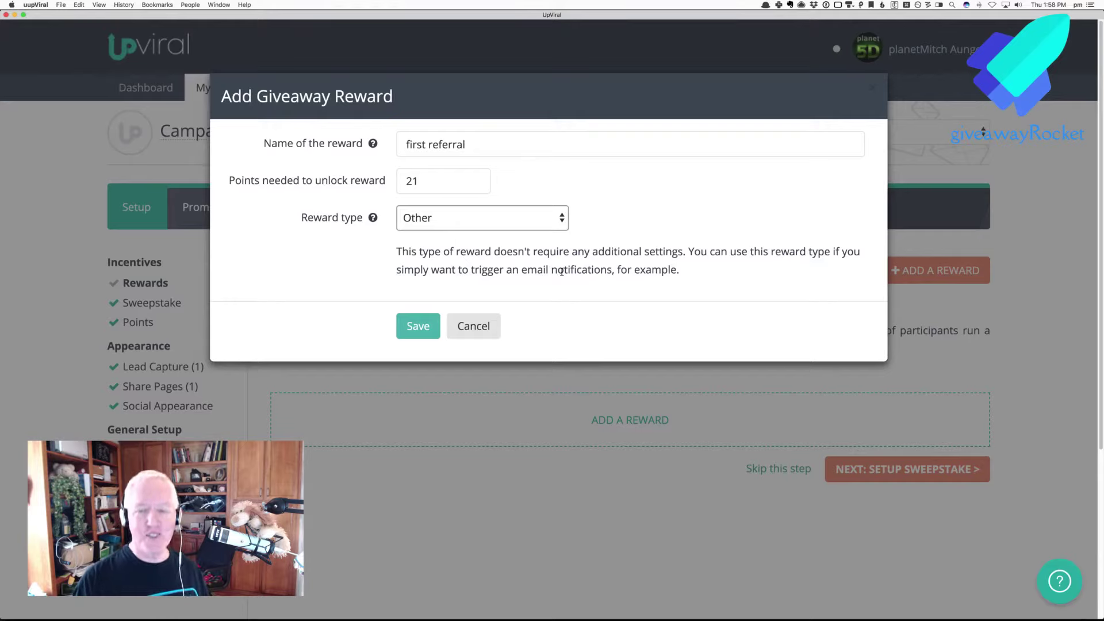
{"action": "left_click_drag", "start_coordinate": [403, 270], "coordinate": [521, 275]}
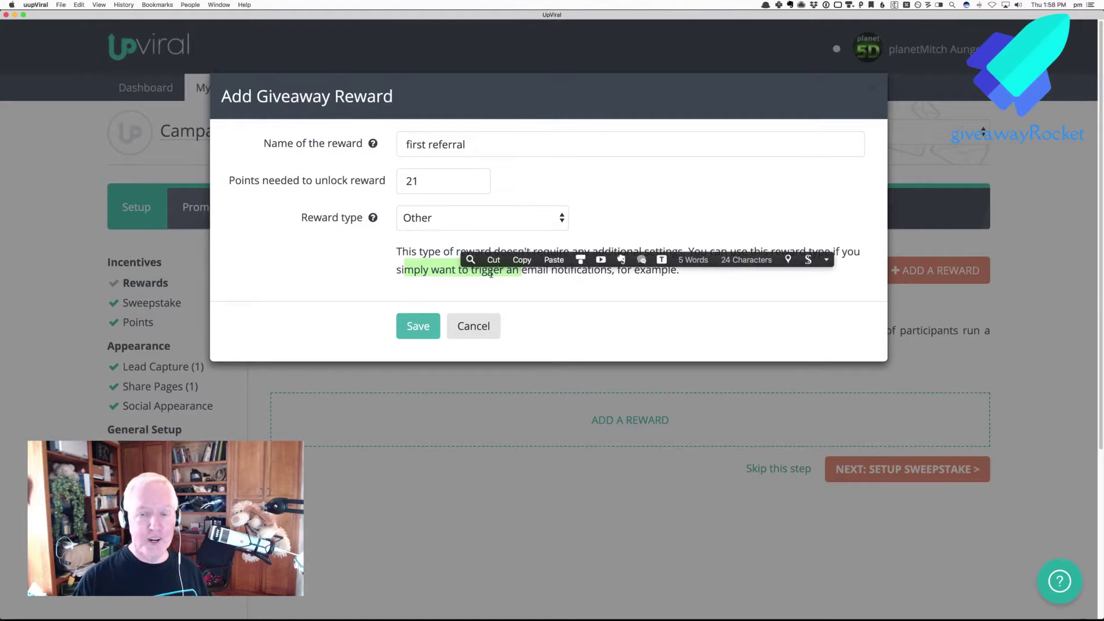
{"action": "left_click", "coordinate": [418, 328]}
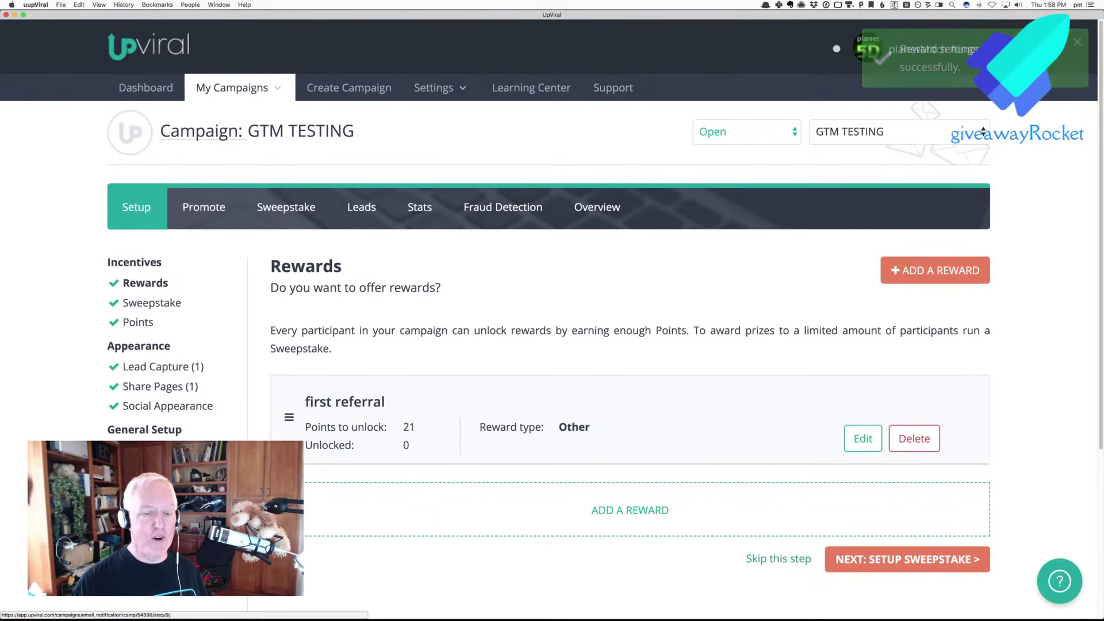
{"action": "left_click", "coordinate": [155, 450]}
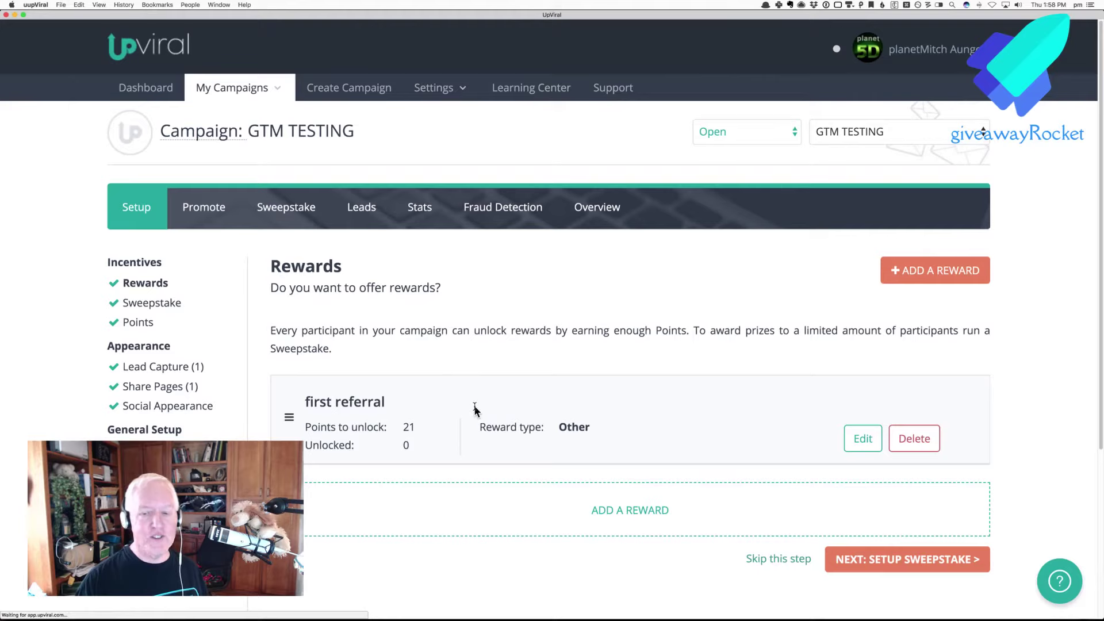
{"action": "scroll", "coordinate": [510, 396], "scroll_direction": "down", "scroll_amount": 4}
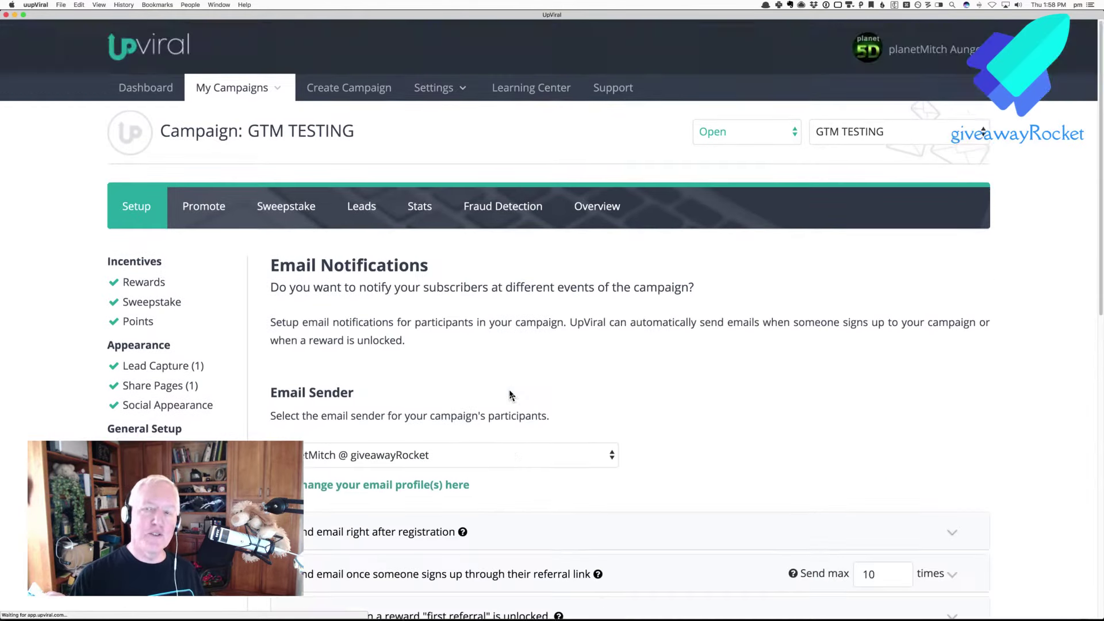
{"action": "scroll", "coordinate": [510, 396], "scroll_direction": "down", "scroll_amount": 10}
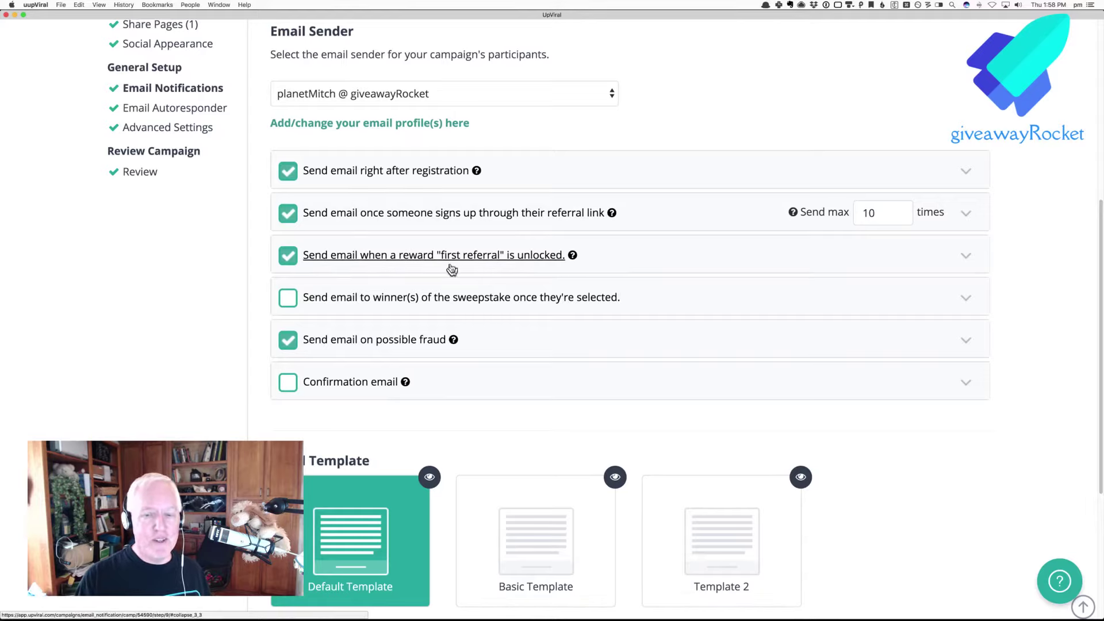
{"action": "left_click", "coordinate": [289, 256]}
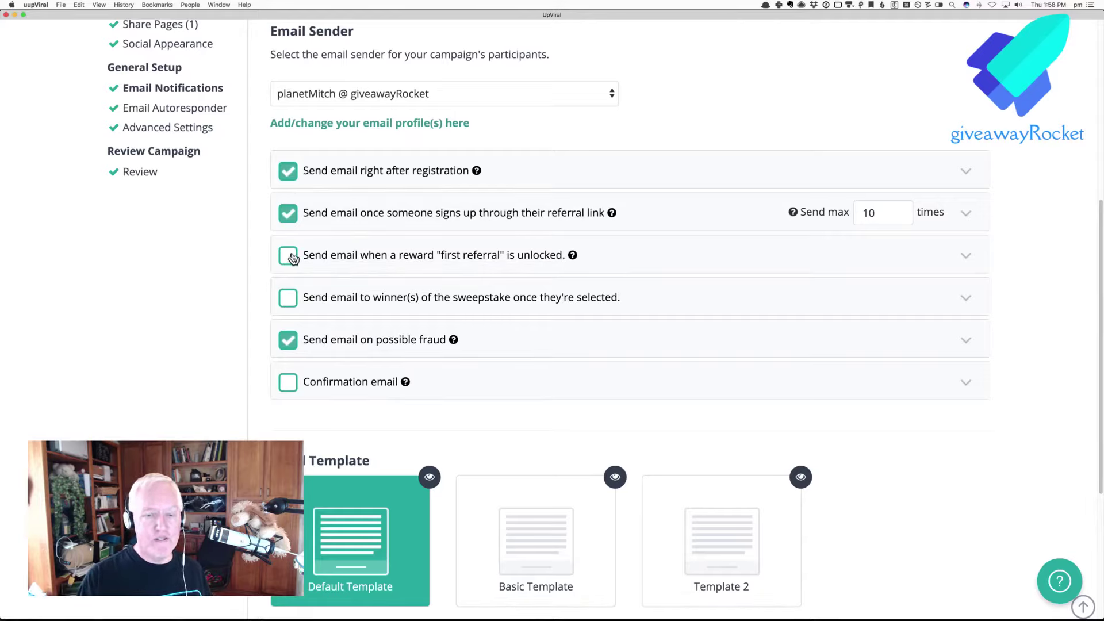
{"action": "scroll", "coordinate": [290, 256], "scroll_direction": "up", "scroll_amount": 3}
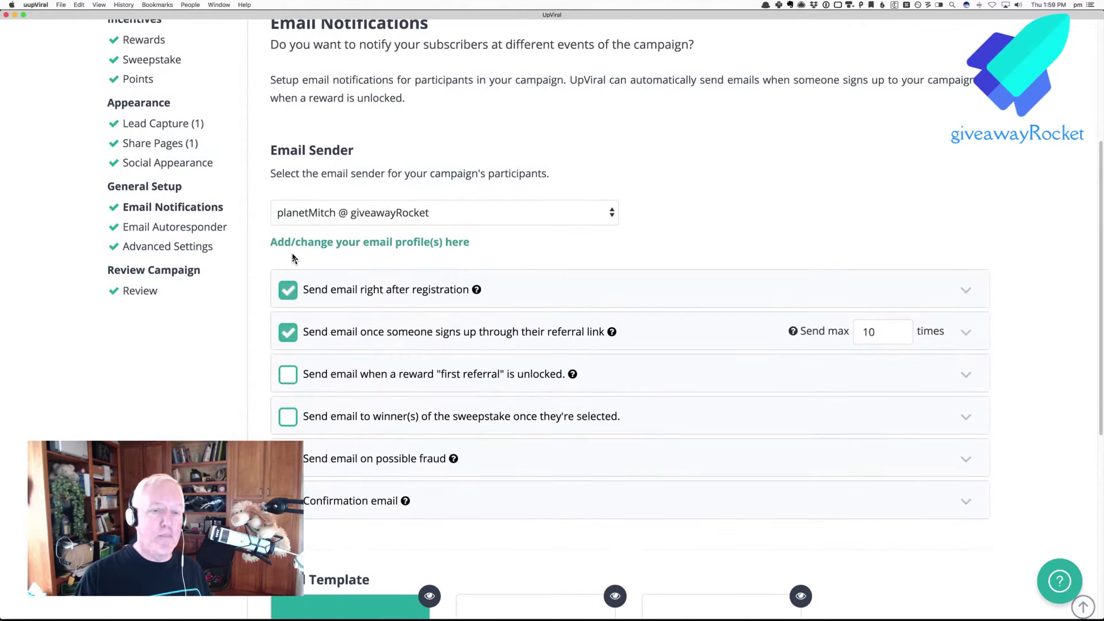
- Give the first referral reward the tag 'earnedAReferral' in Email Autoresponder and save
{"action": "left_click", "coordinate": [222, 234]}
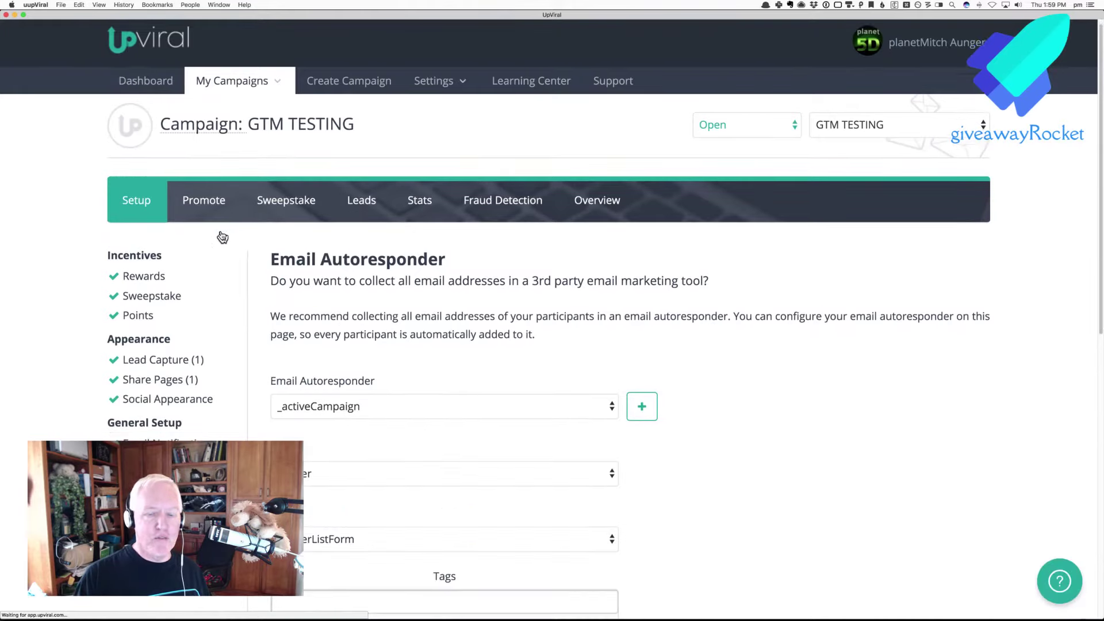
{"action": "scroll", "coordinate": [222, 237], "scroll_direction": "down", "scroll_amount": 10}
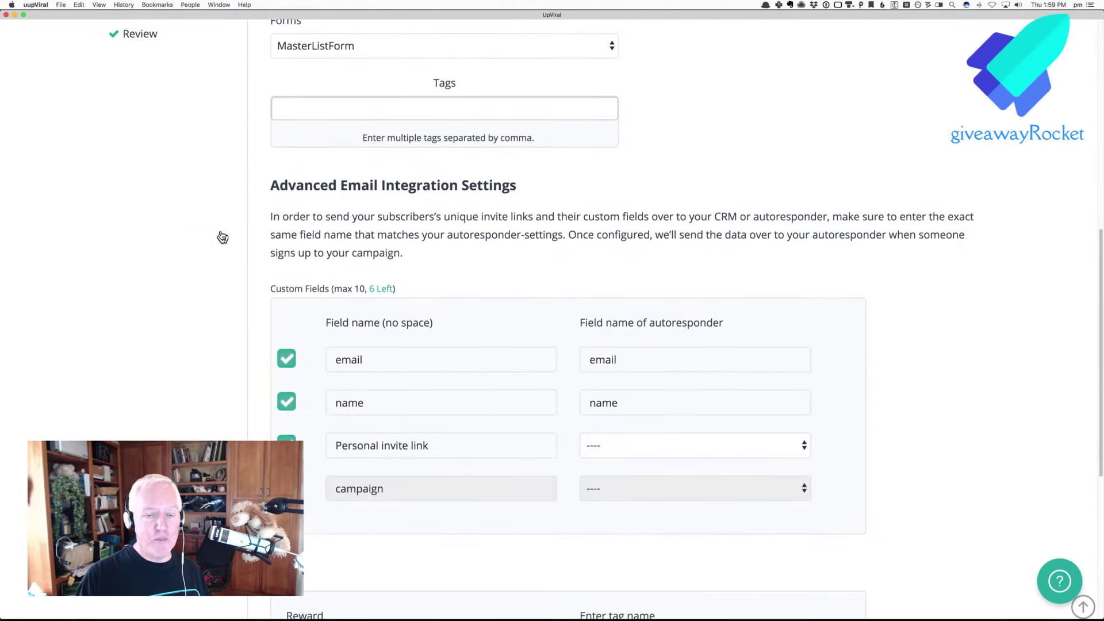
{"action": "scroll", "coordinate": [221, 237], "scroll_direction": "down", "scroll_amount": 3}
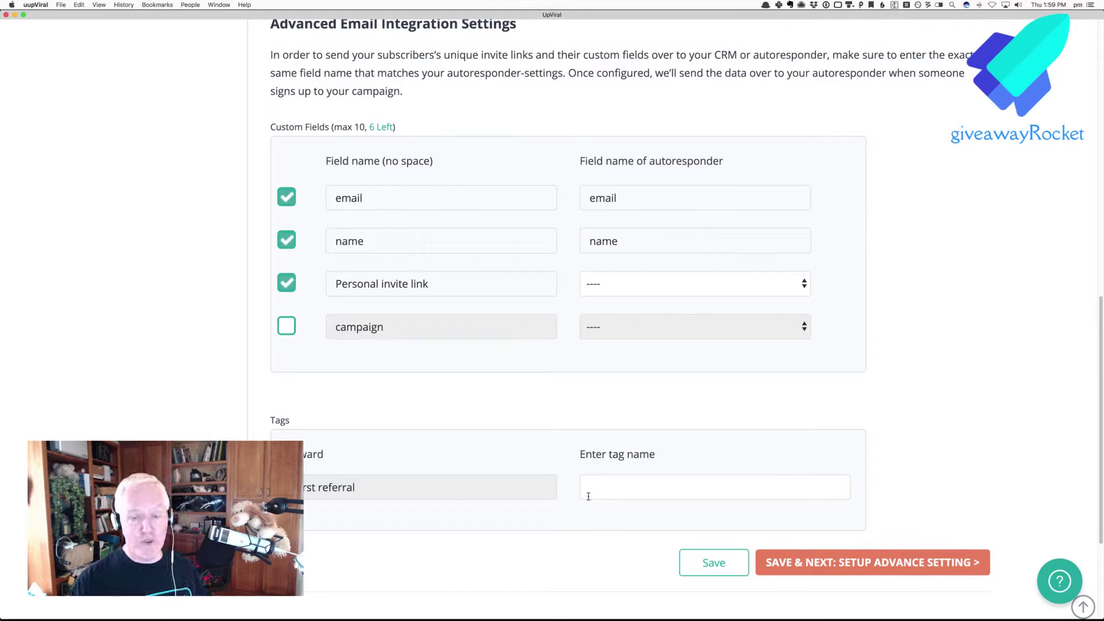
{"action": "left_click", "coordinate": [613, 486]}
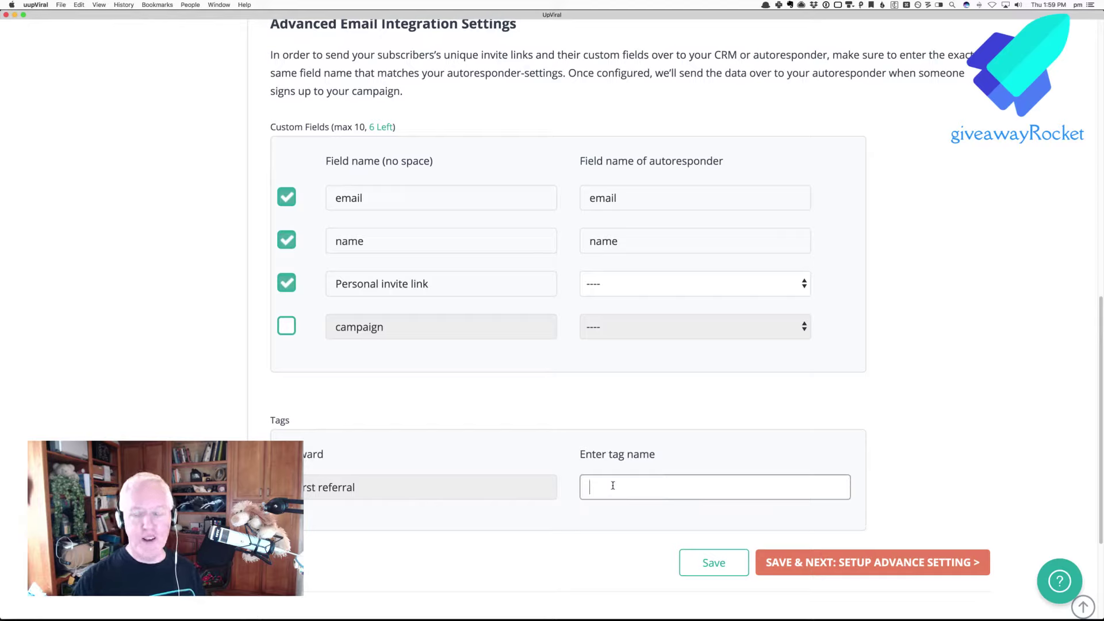
{"action": "type", "text": "earne"}
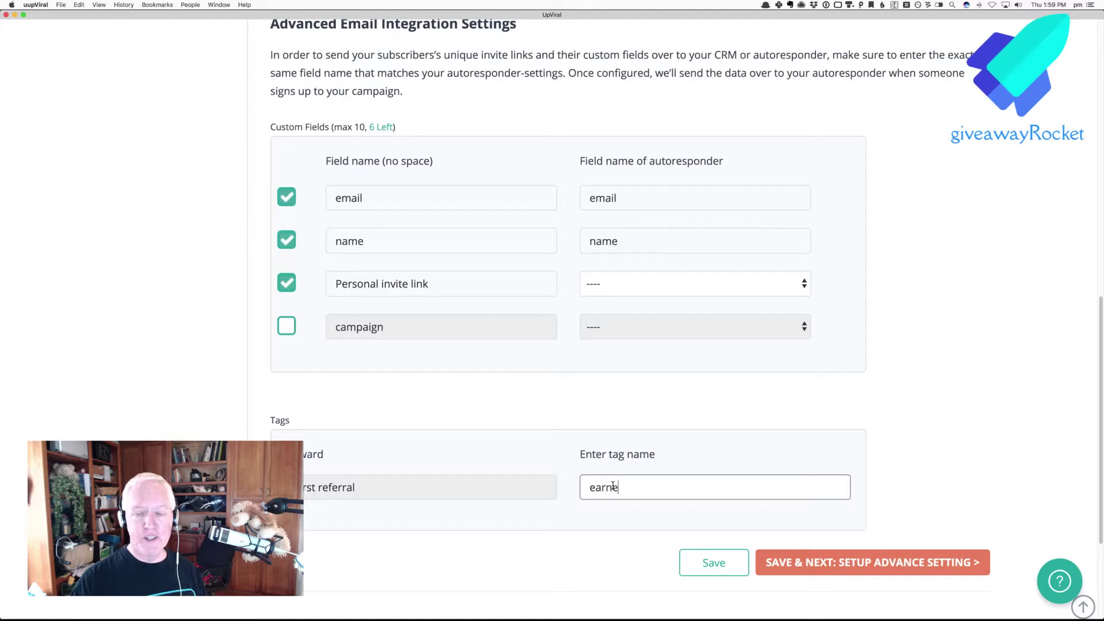
{"action": "type", "text": "dARe"}
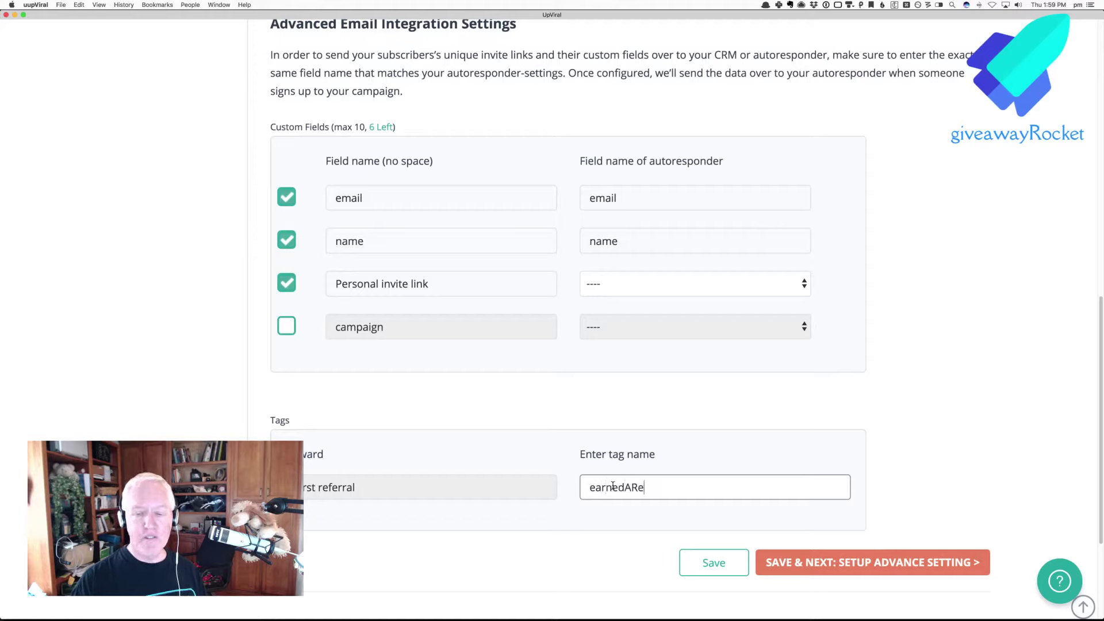
{"action": "type", "text": "r"}
{"action": "key", "text": "BackSpace"}
{"action": "type", "text": "f"}
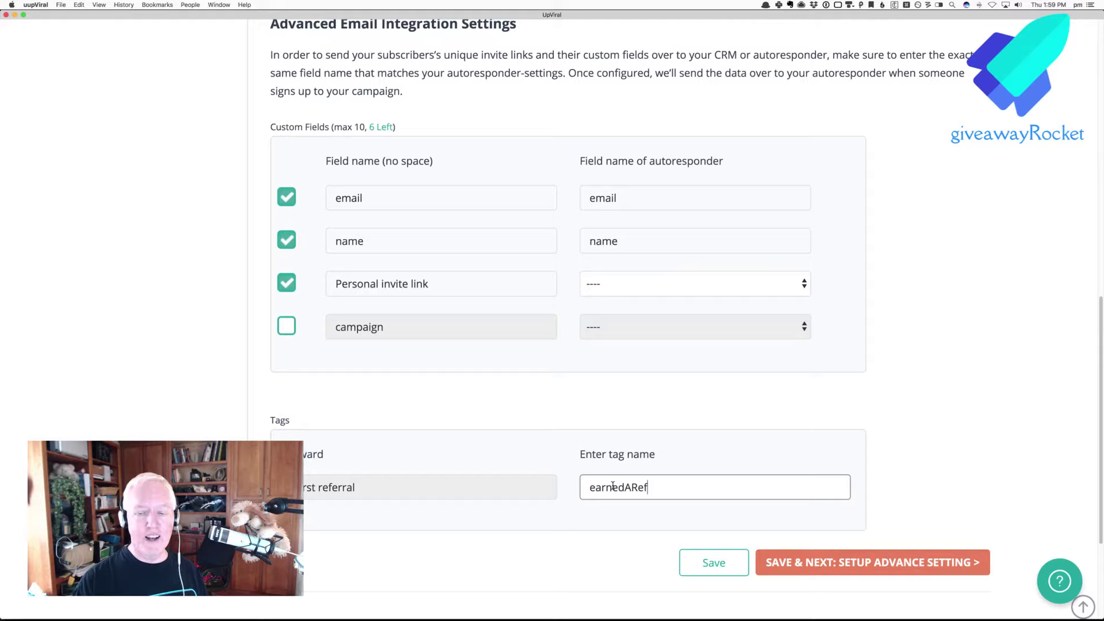
{"action": "type", "text": "er"}
{"action": "key", "text": "BackSpace"}
{"action": "key", "text": "BackSpace"}
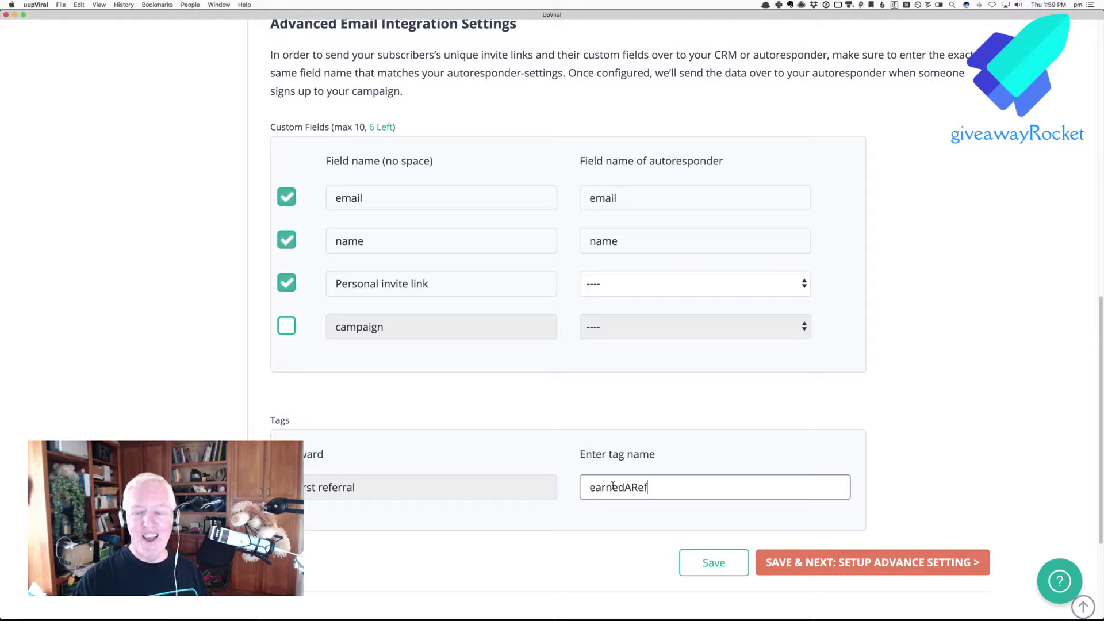
{"action": "type", "text": "eral"}
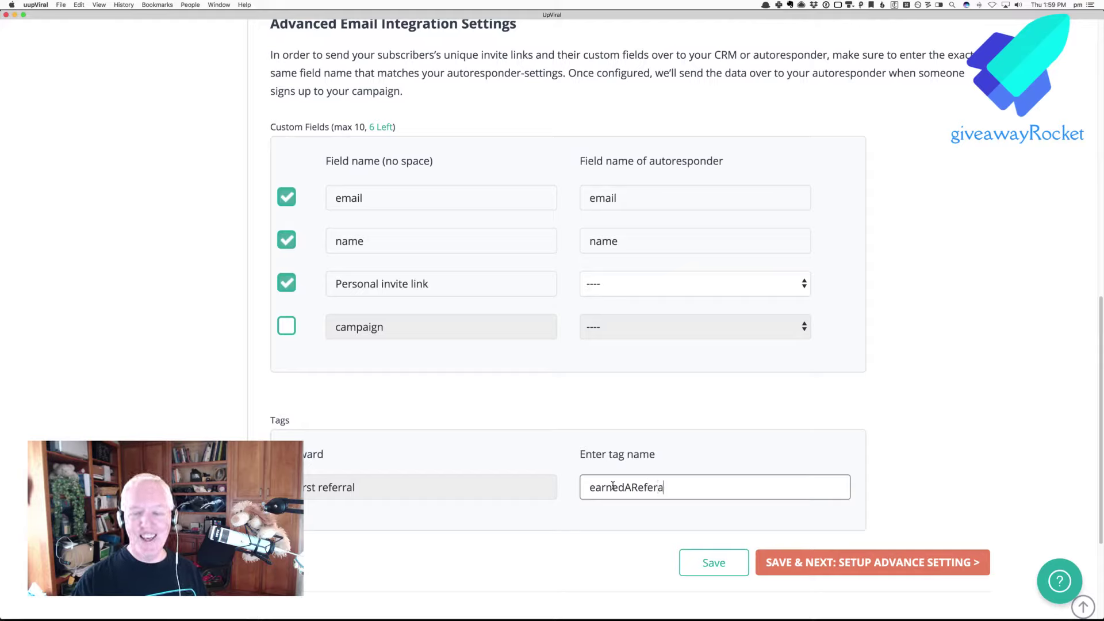
{"action": "key", "text": "BackSpace"}
{"action": "key", "text": "BackSpace"}
{"action": "type", "text": "r"}
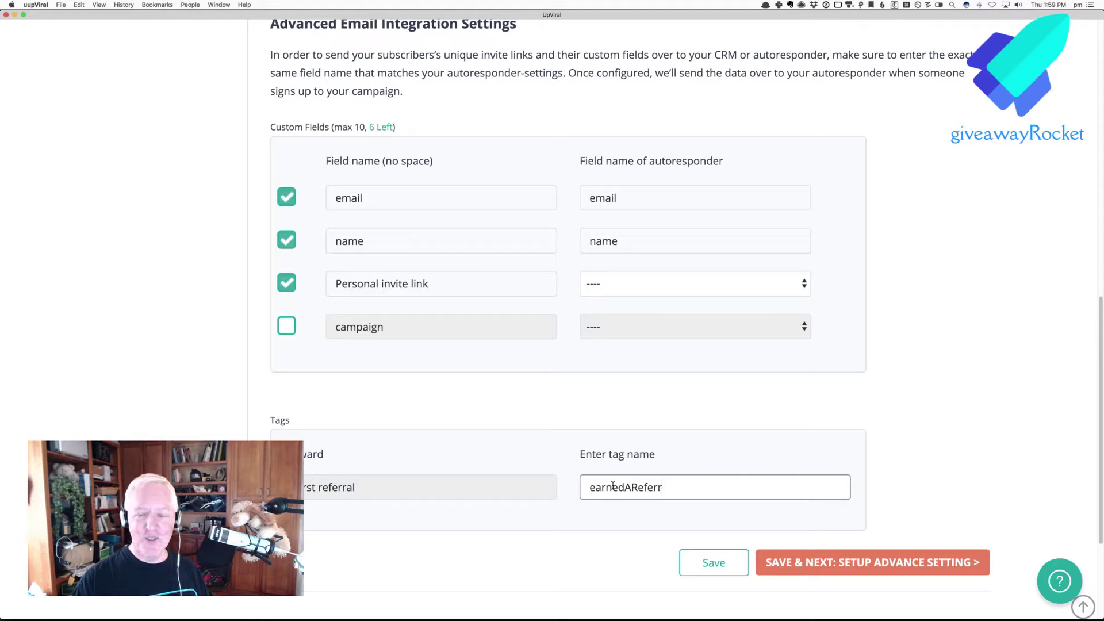
{"action": "type", "text": "al"}
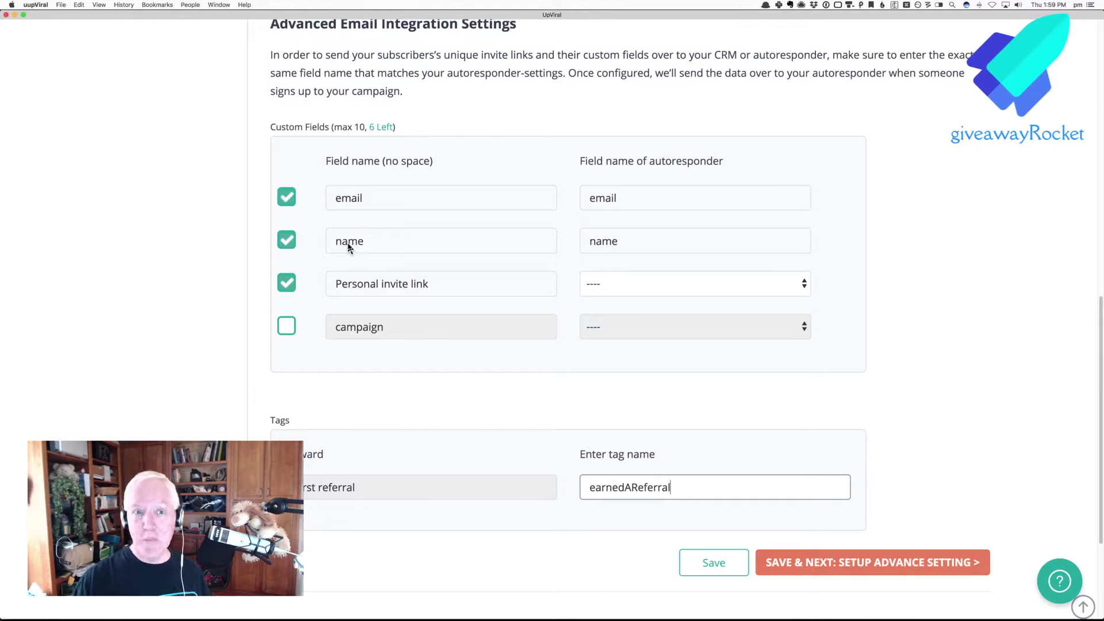
{"action": "key", "text": "Return"}
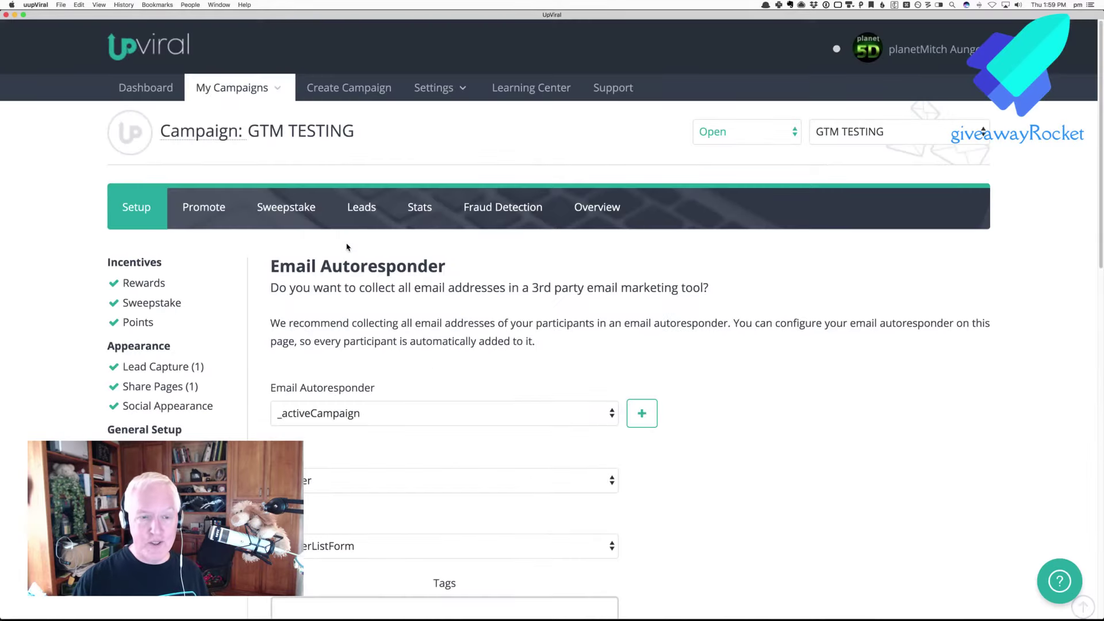
- Review the Points options, then return to Rewards listing the 21-point first referral
{"action": "left_click", "coordinate": [153, 323]}
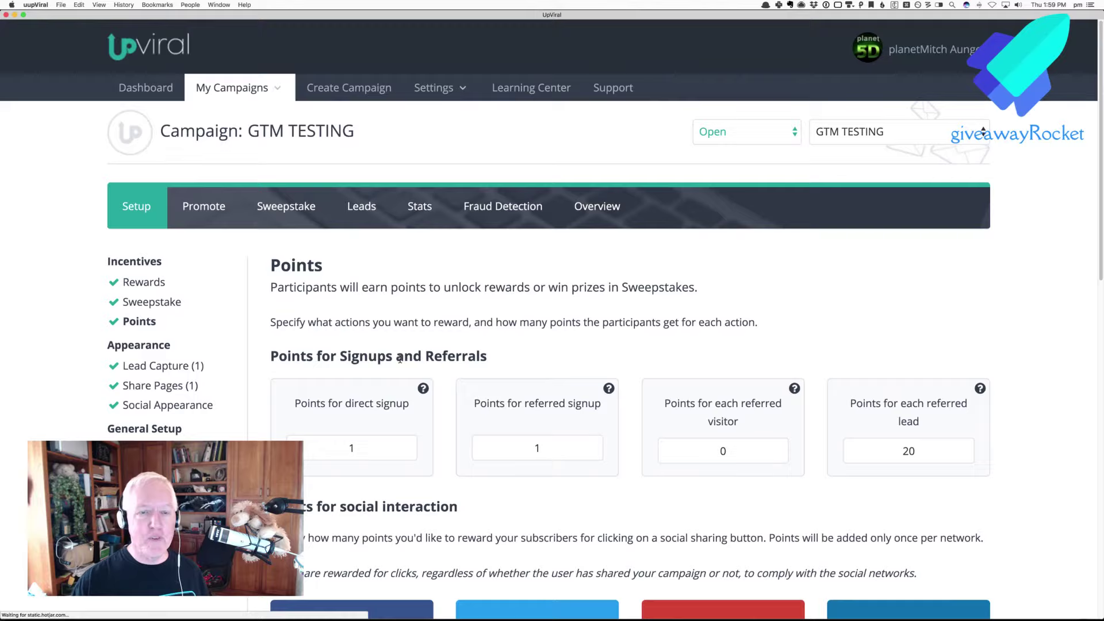
{"action": "scroll", "coordinate": [399, 359], "scroll_direction": "down", "scroll_amount": 10}
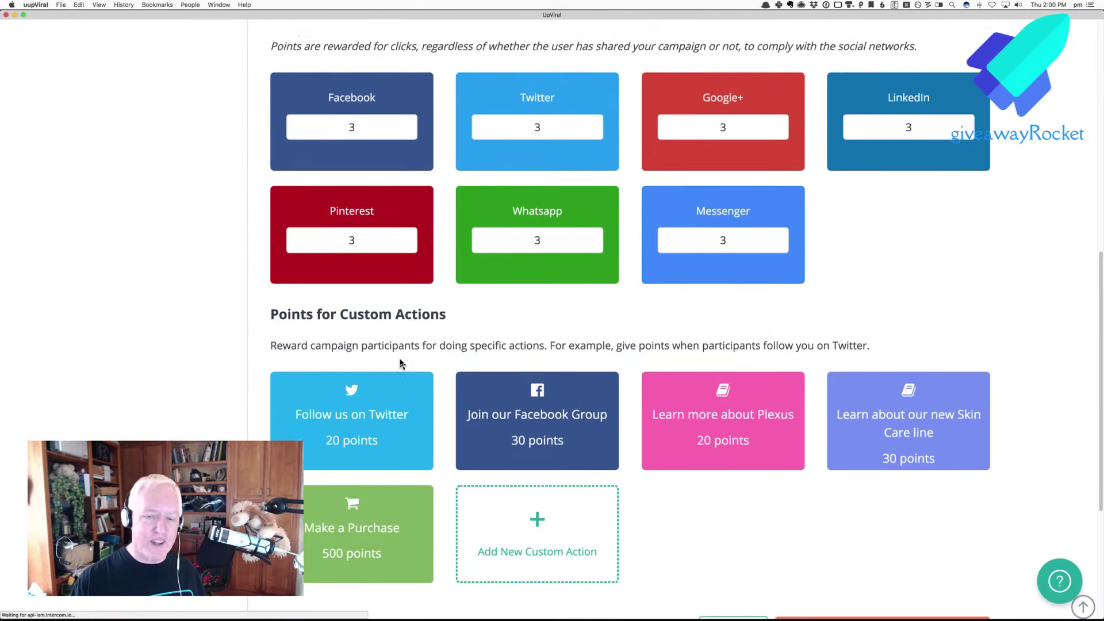
{"action": "scroll", "coordinate": [399, 362], "scroll_direction": "down", "scroll_amount": 1}
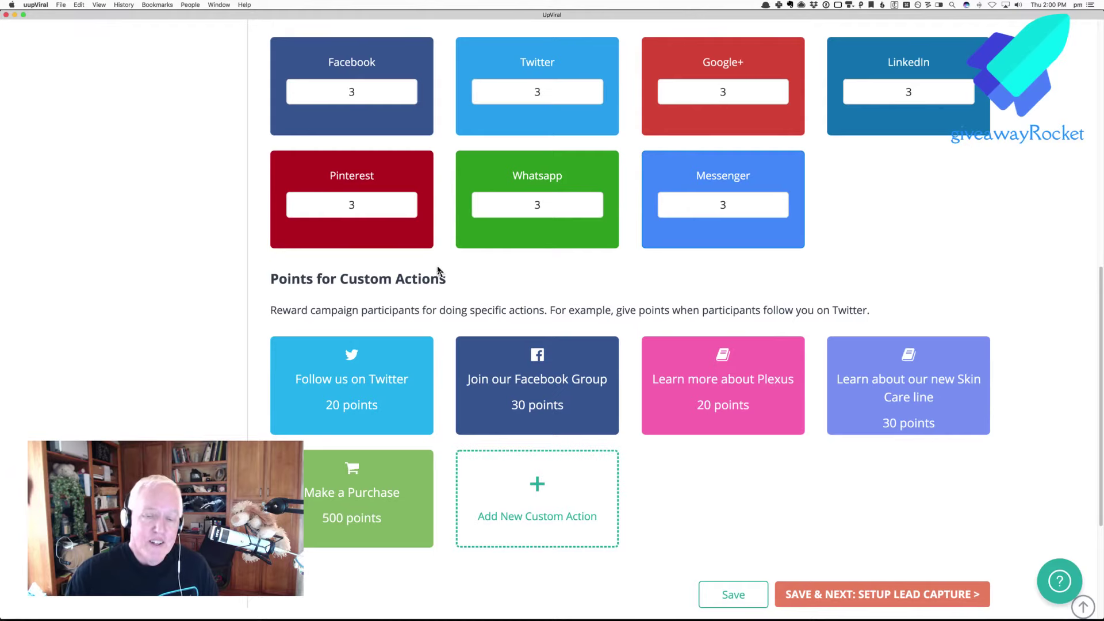
{"action": "scroll", "coordinate": [382, 385], "scroll_direction": "down", "scroll_amount": 1}
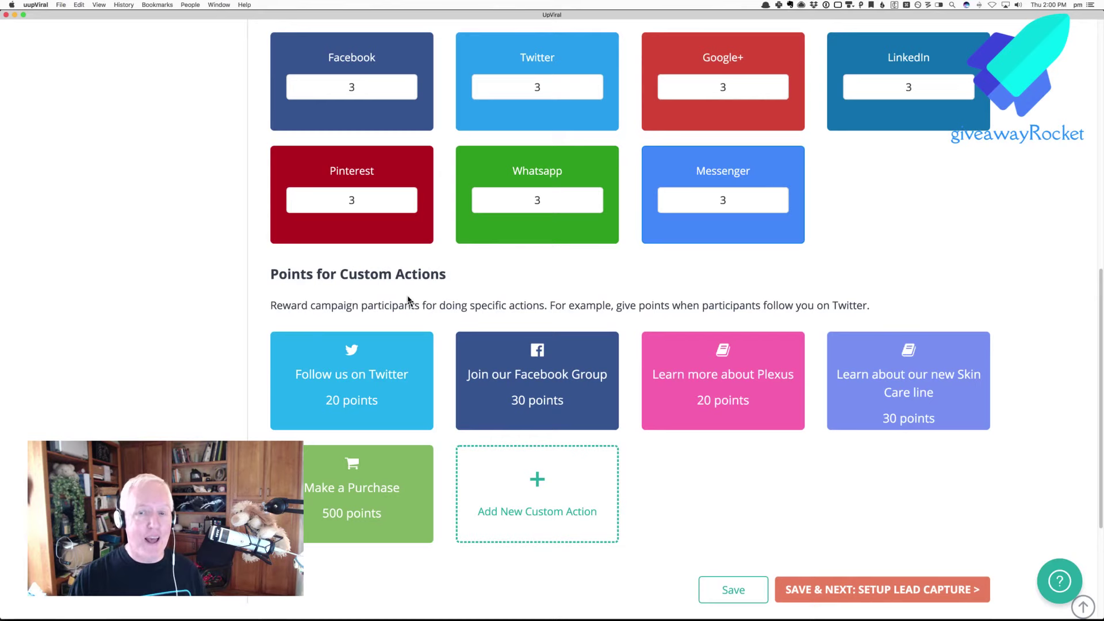
{"action": "scroll", "coordinate": [407, 300], "scroll_direction": "up", "scroll_amount": 10}
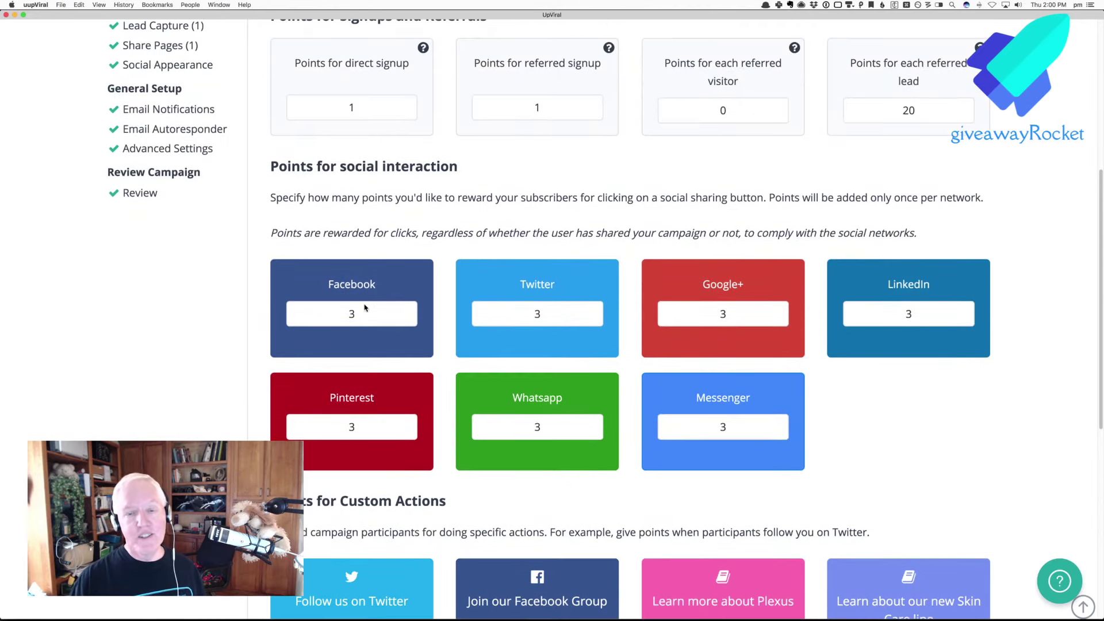
{"action": "scroll", "coordinate": [357, 316], "scroll_direction": "up", "scroll_amount": 1}
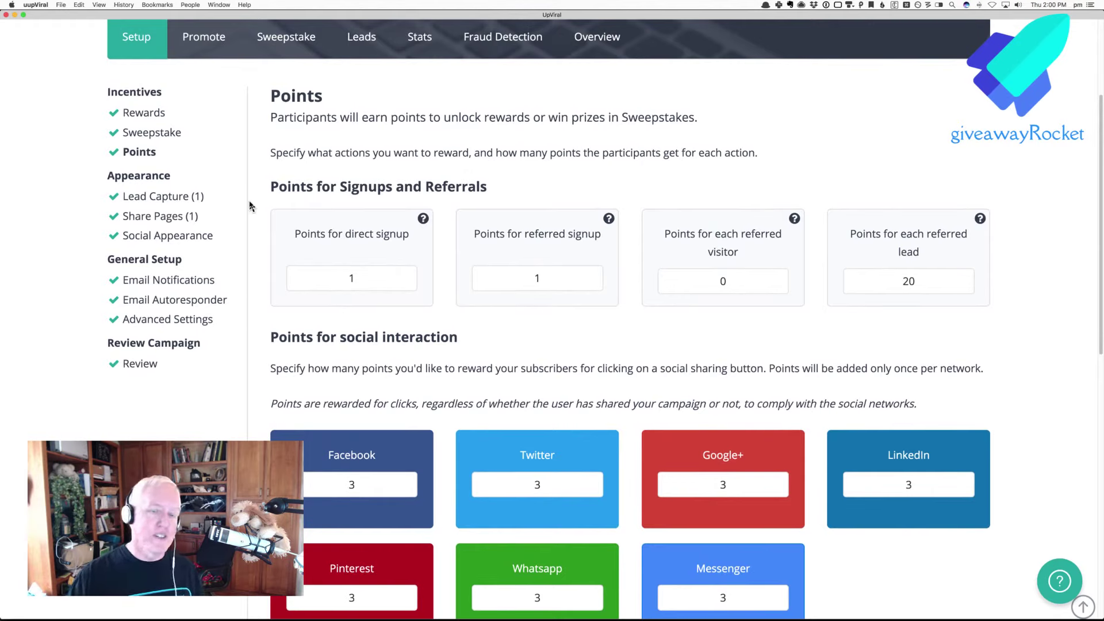
{"action": "left_click", "coordinate": [156, 114]}
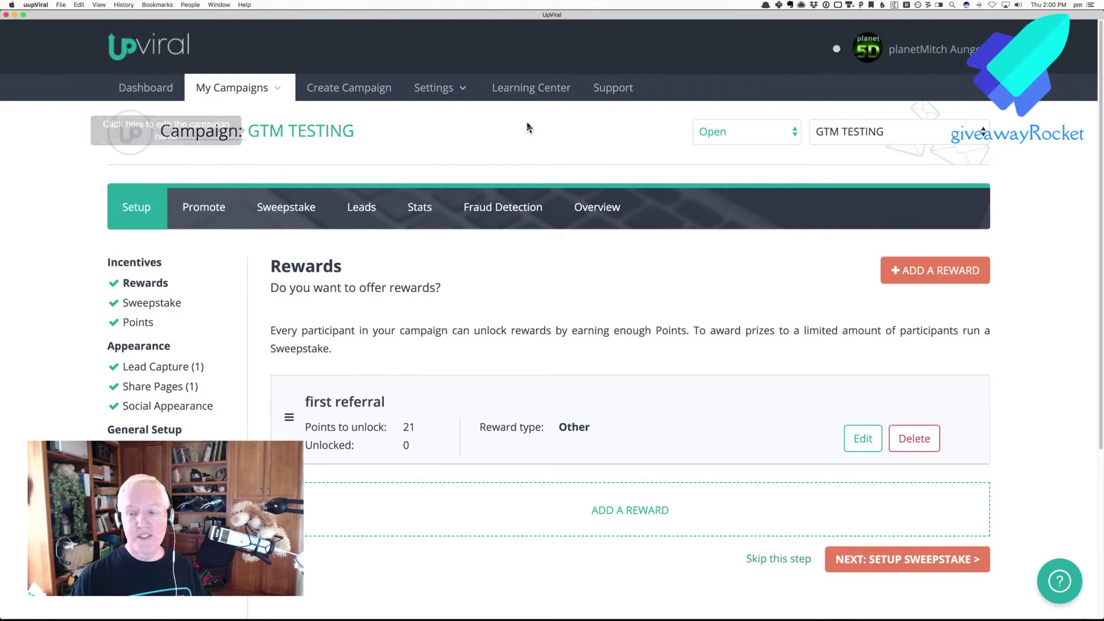
- Open an empty Add Giveaway Reward form and focus its Points needed field
{"action": "left_click", "coordinate": [631, 507]}
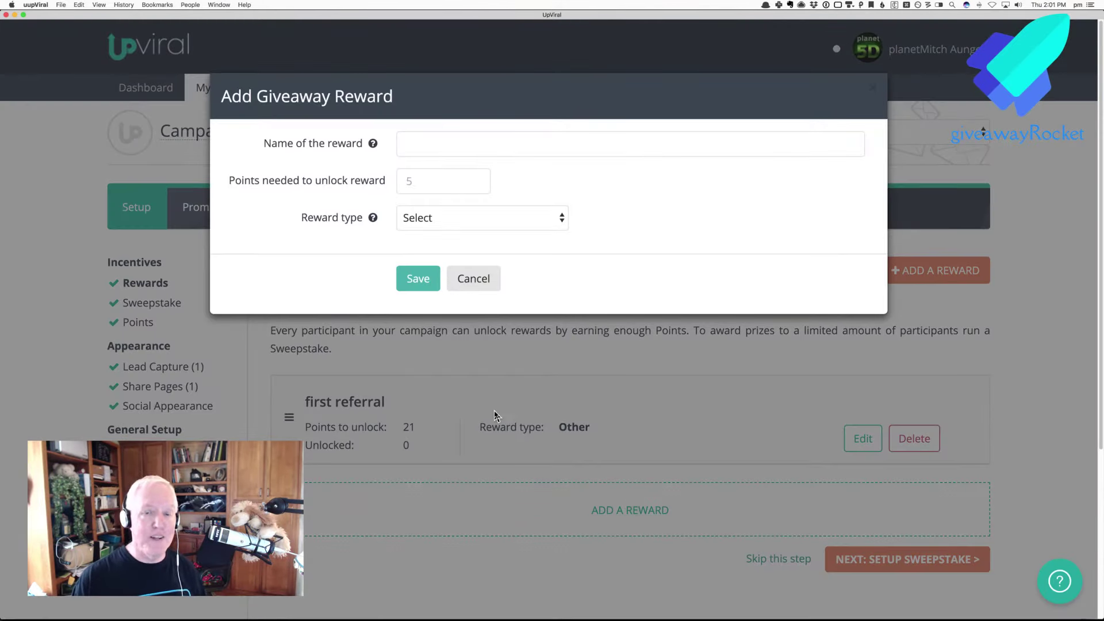
{"action": "left_click", "coordinate": [459, 186]}
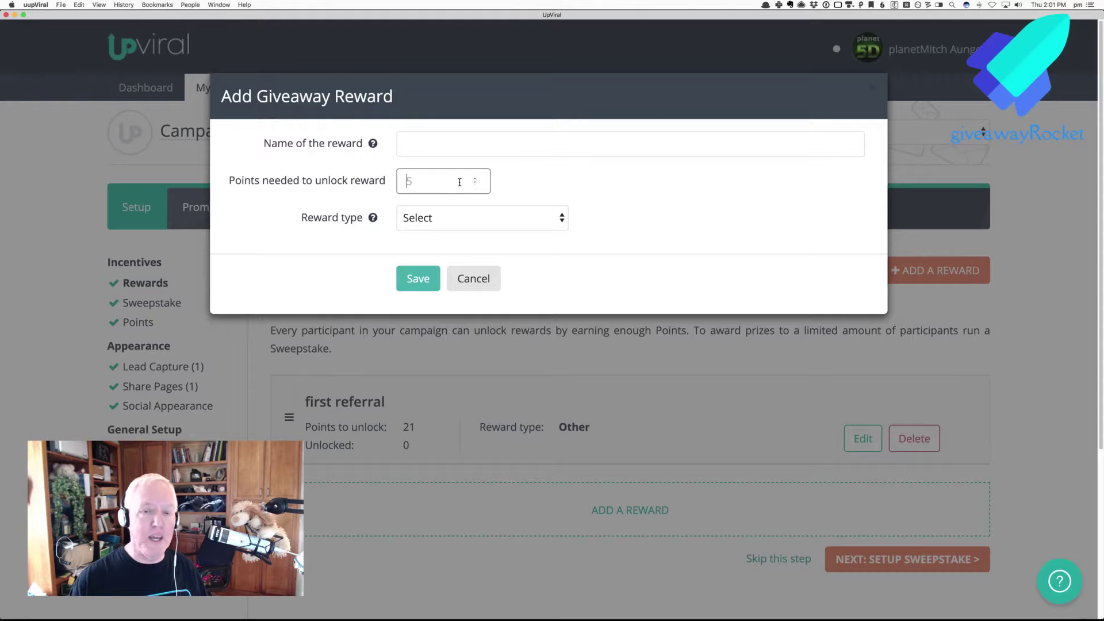
{"action": "left_click_drag", "start_coordinate": [525, 187], "coordinate": [220, 183]}
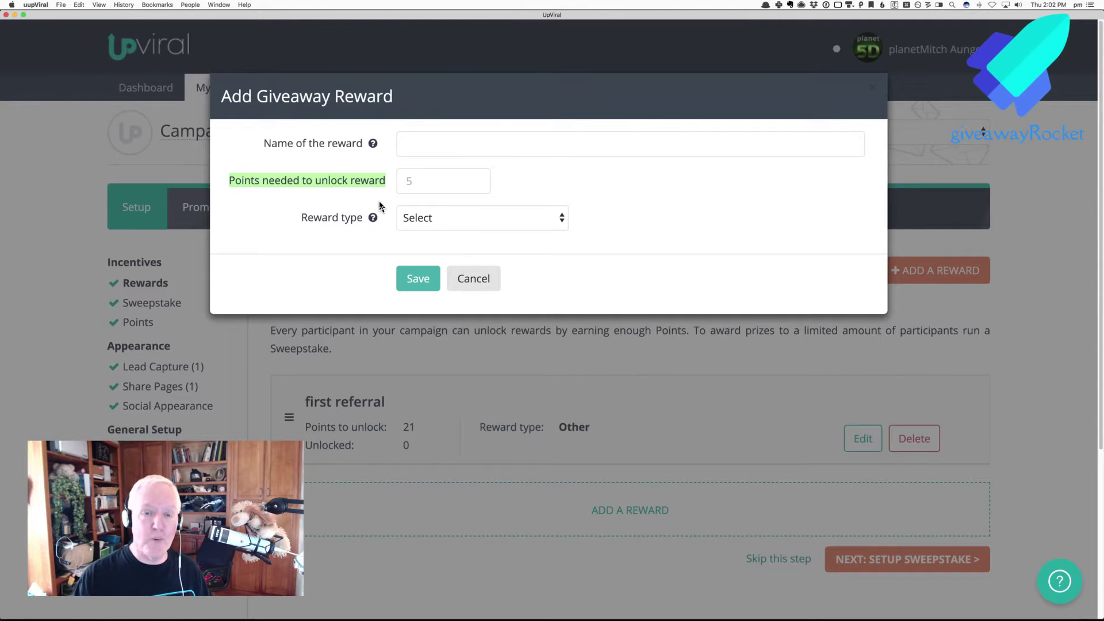
- Show the reward type options: URL, Downloadable, coupon code and Other
{"action": "left_click", "coordinate": [411, 219]}
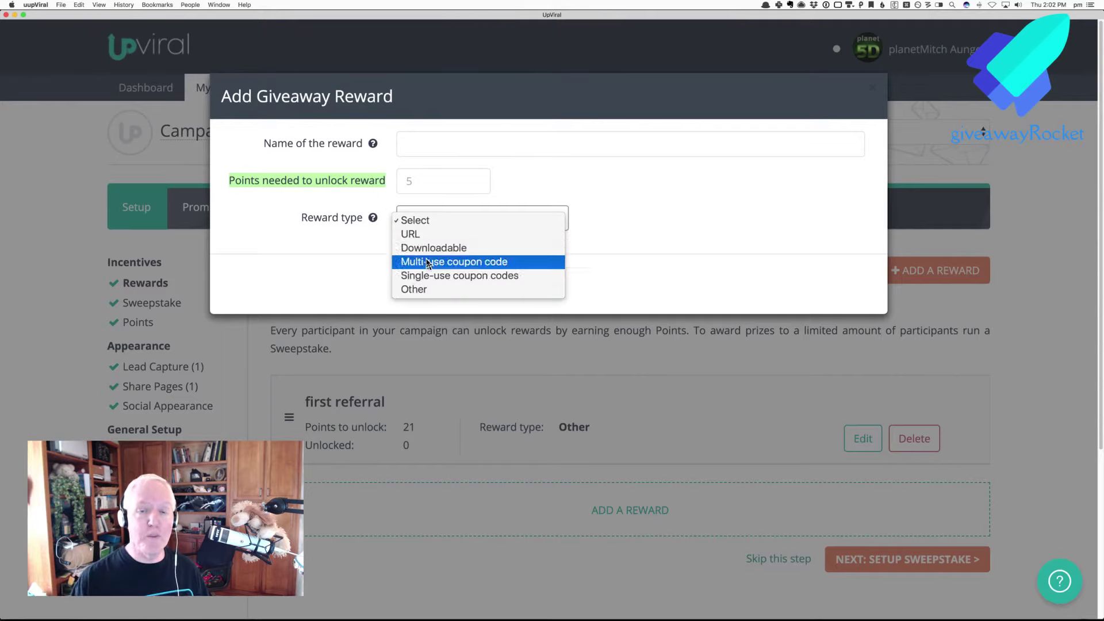